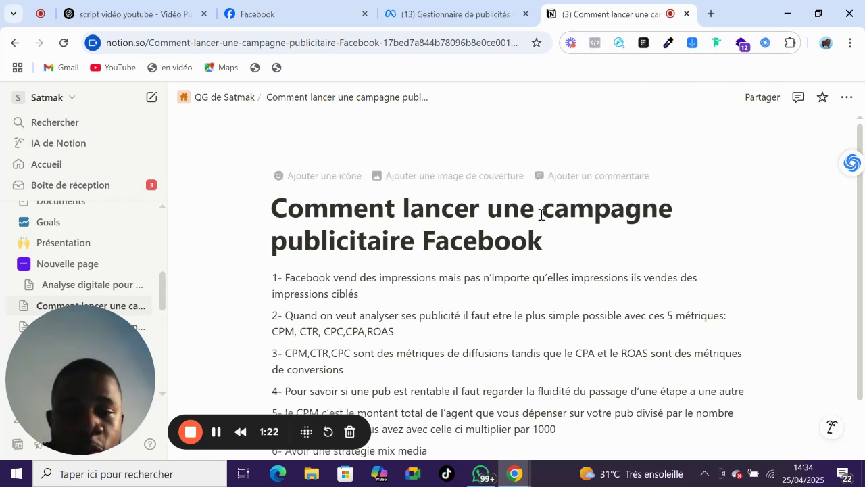
# Search the web for "gestionnaire de publicité facebook" in a new tab and switch to the already open Ads Manager campaigns page.
pyautogui.click(711, 13)
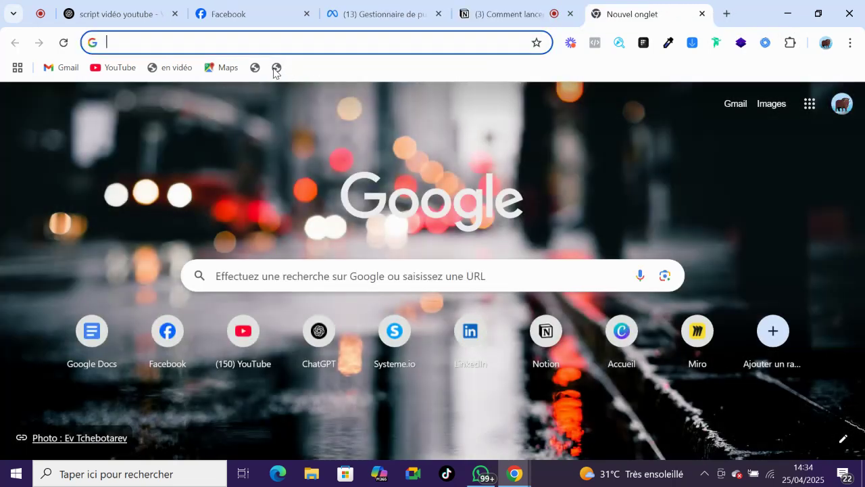
pyautogui.write('ges')
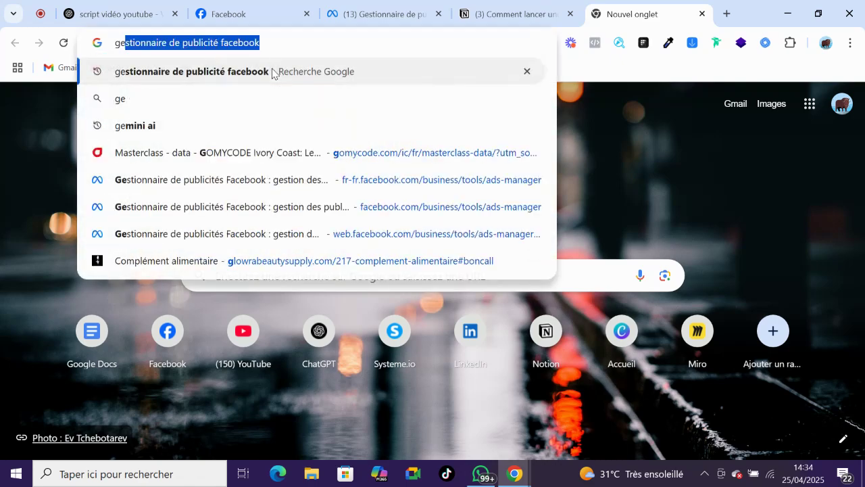
pyautogui.click(250, 71)
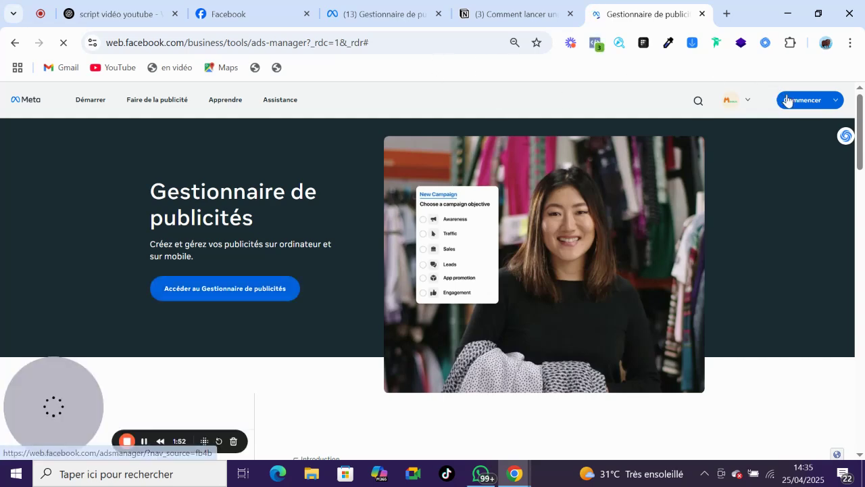
pyautogui.click(380, 16)
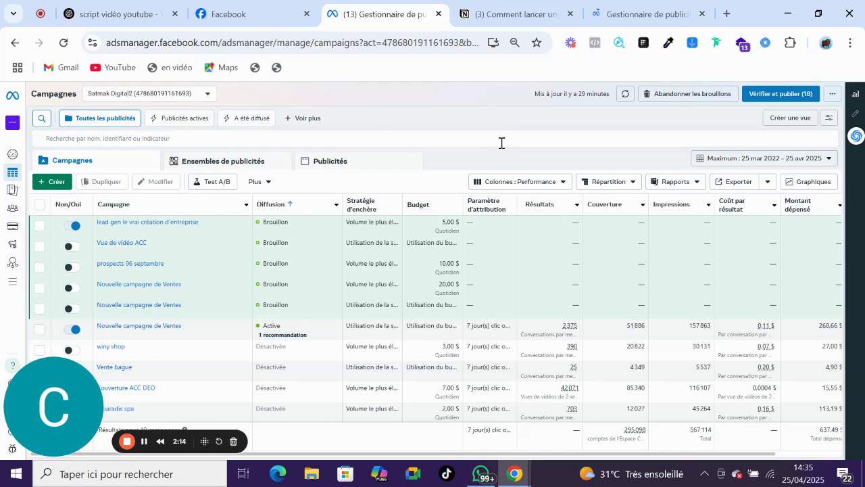
# Browse the full list of available ad accounts and examine the columns of the campaigns table.
pyautogui.click(203, 96)
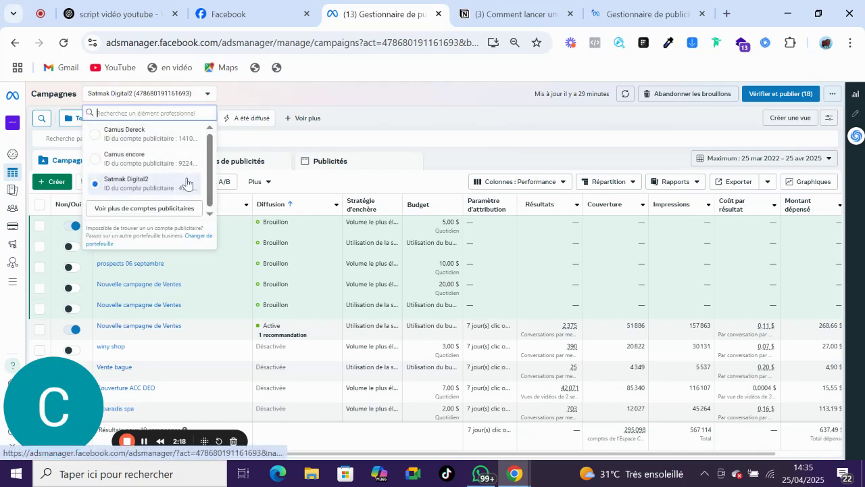
pyautogui.click(193, 209)
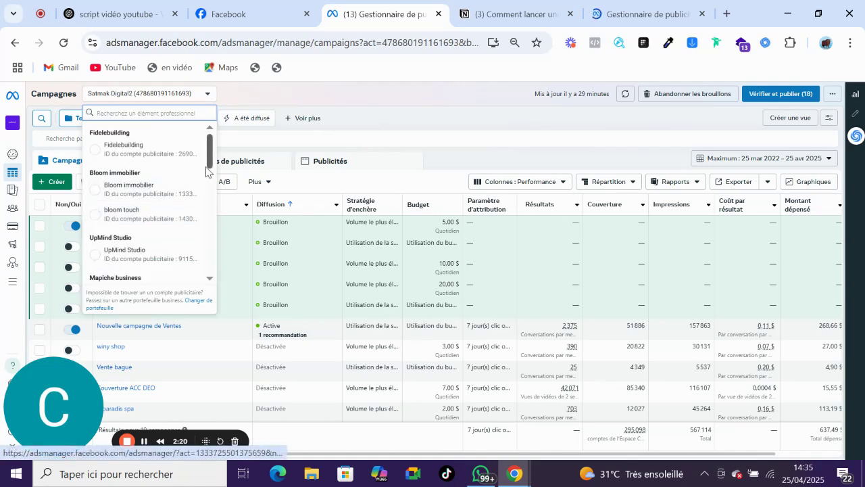
pyautogui.moveTo(208, 144); pyautogui.dragTo(211, 266)
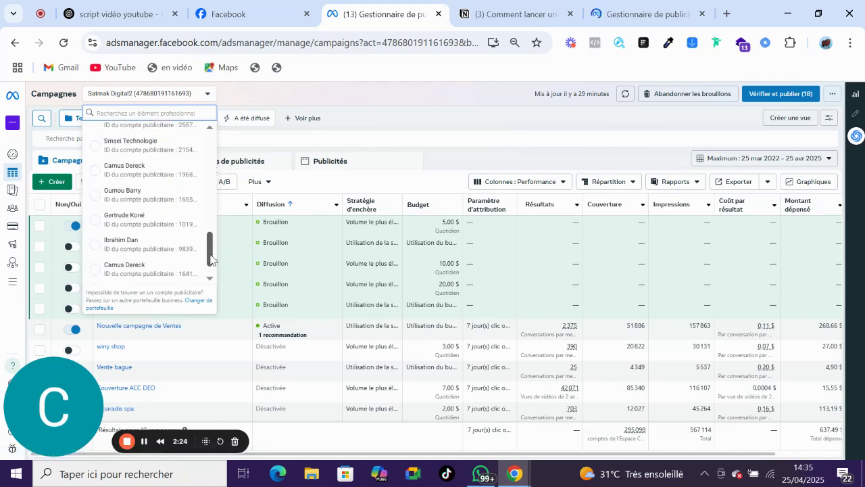
pyautogui.click(355, 102)
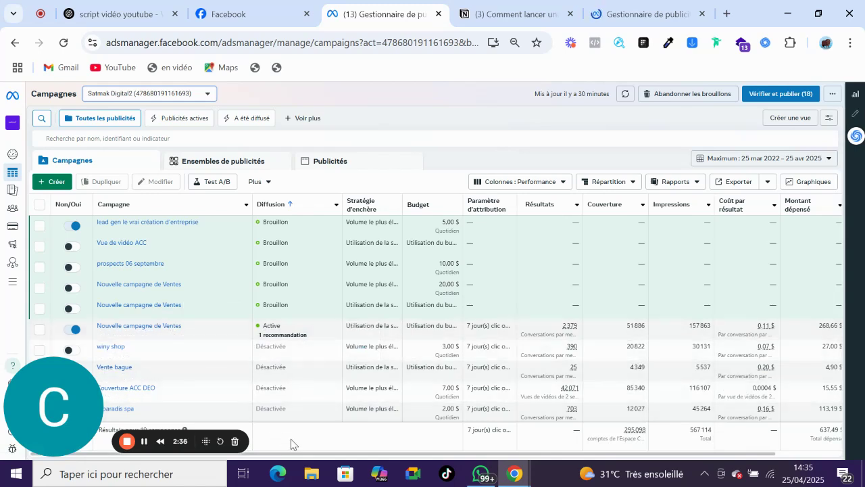
pyautogui.moveTo(294, 457); pyautogui.dragTo(365, 454)
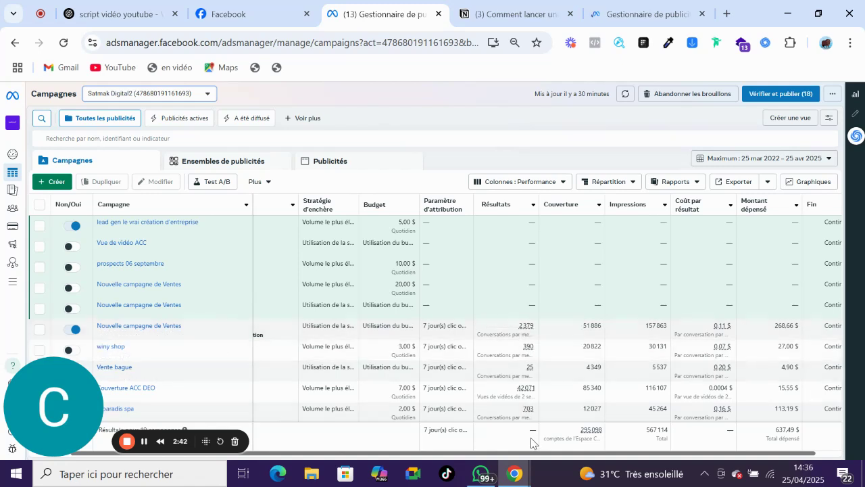
pyautogui.moveTo(535, 459); pyautogui.dragTo(545, 456)
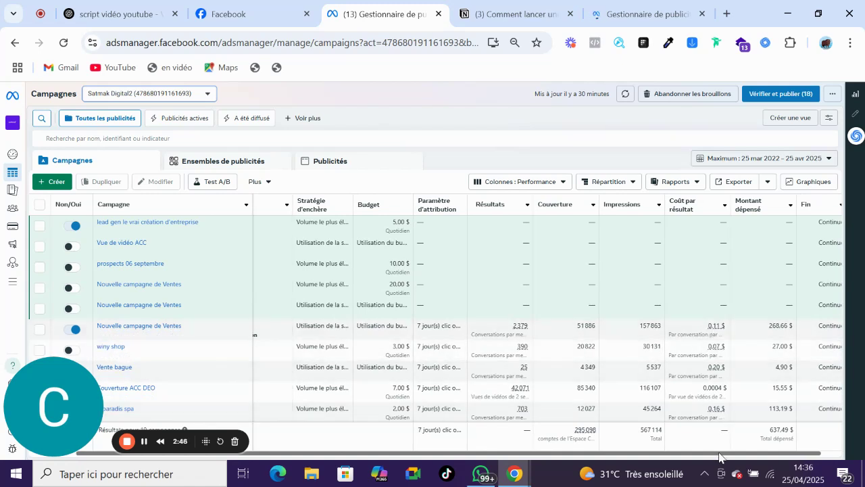
pyautogui.moveTo(723, 455); pyautogui.dragTo(613, 463)
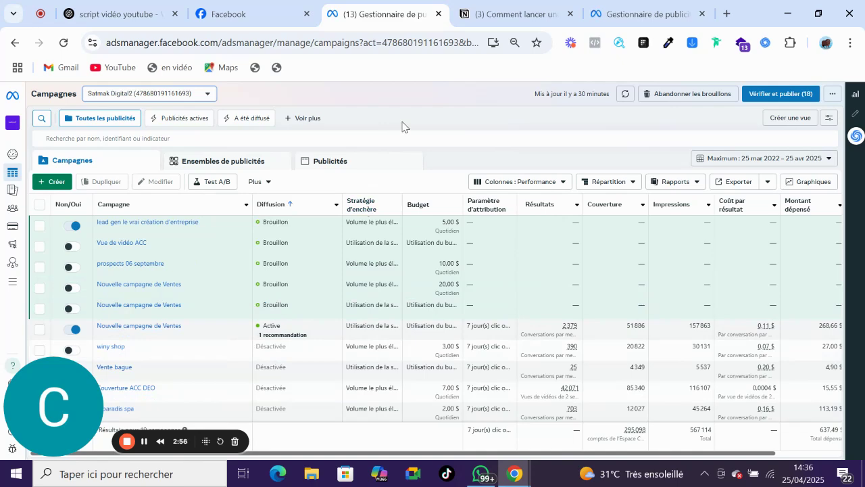
# Create a new campaign with the Ventes objective, using the manual sales campaign configuration.
pyautogui.click(57, 182)
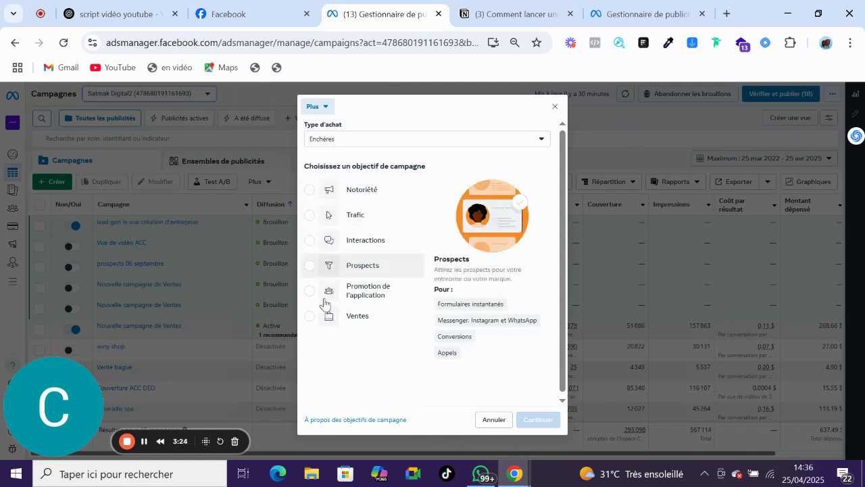
pyautogui.click(310, 322)
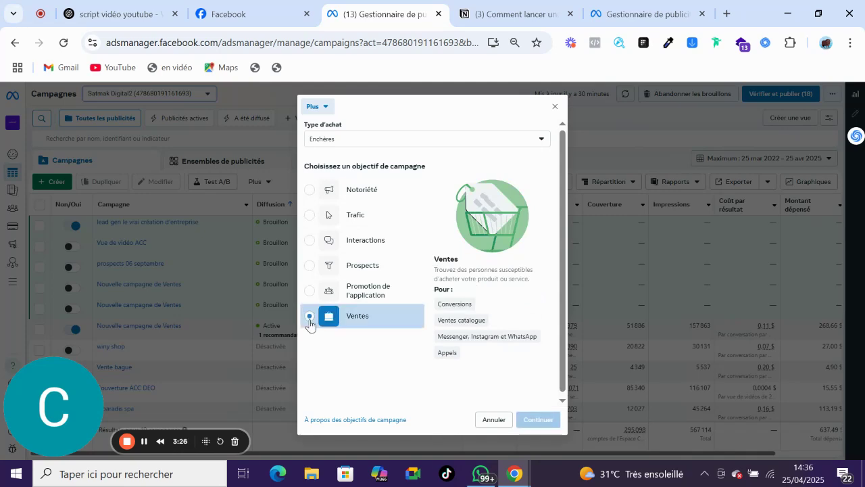
pyautogui.click(529, 420)
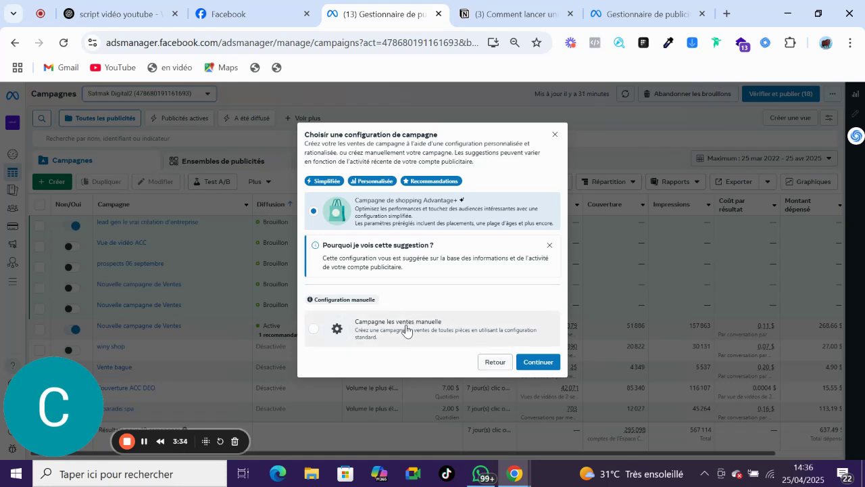
pyautogui.click(405, 330)
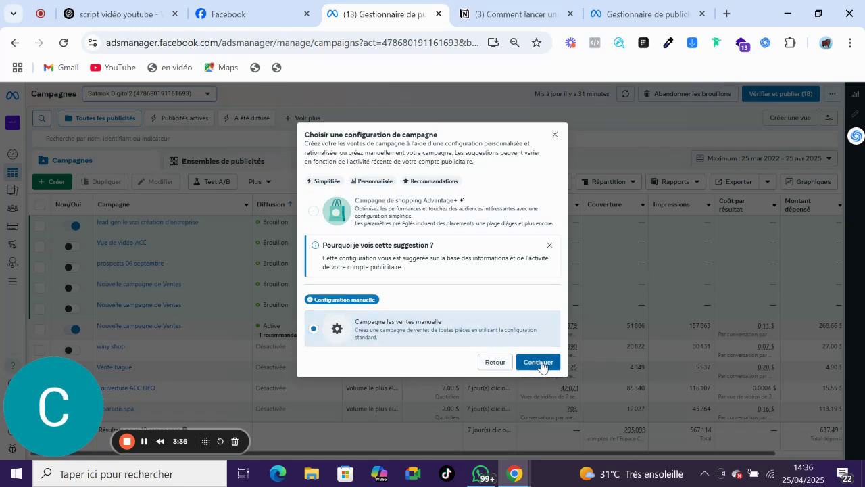
pyautogui.click(539, 362)
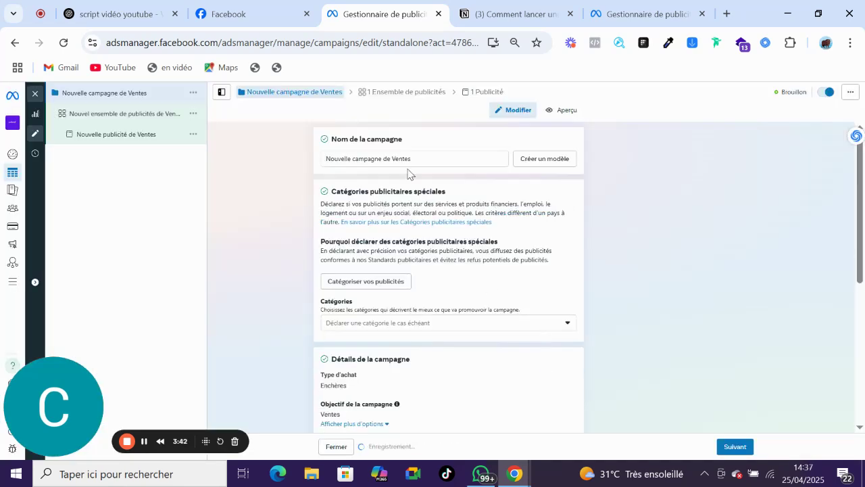
# Rename the campaign as "campagne de meubles 25-04-25".
pyautogui.tripleClick(390, 161)
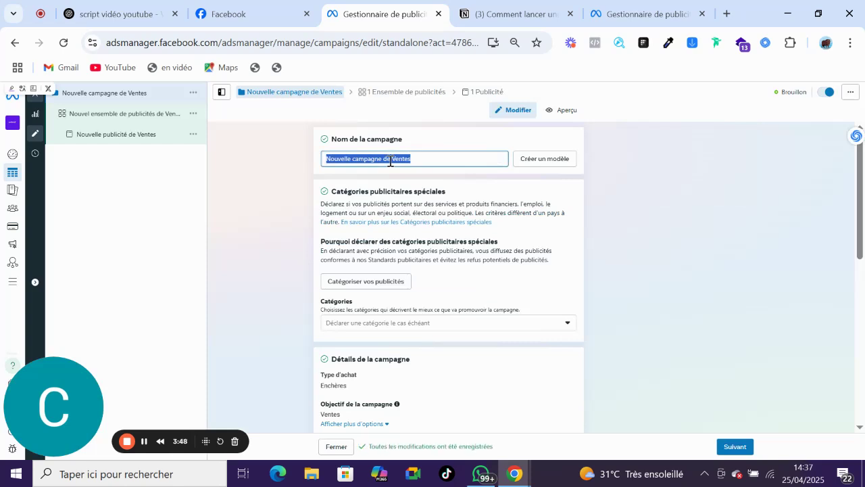
pyautogui.write('campagne')
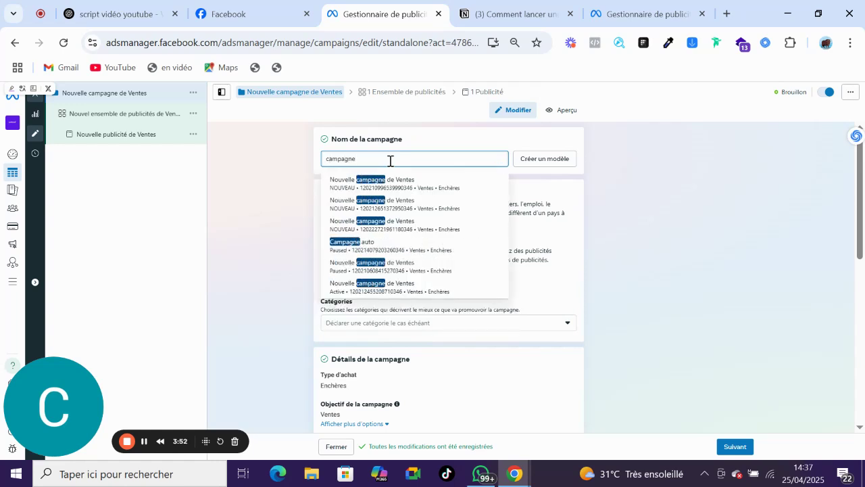
pyautogui.write(' de')
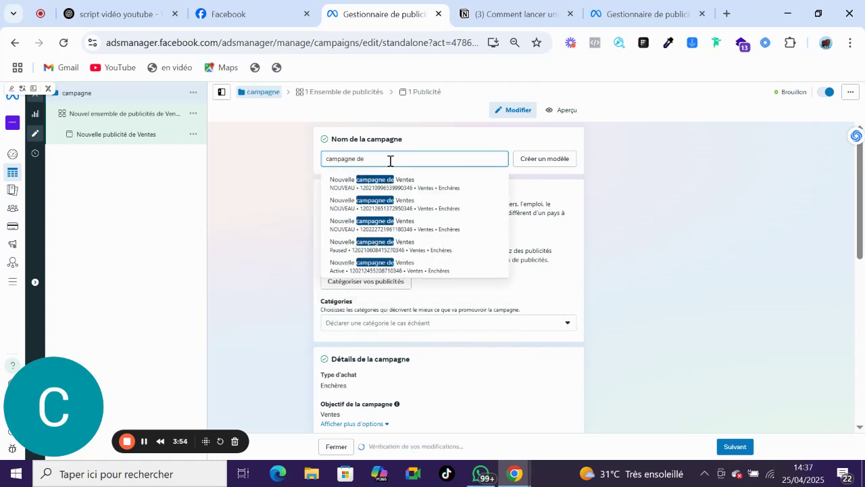
pyautogui.write(' meub')
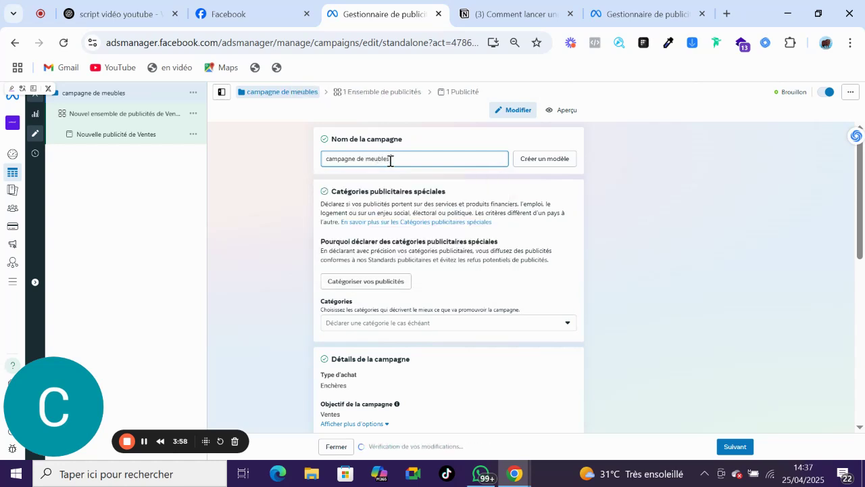
pyautogui.write('les')
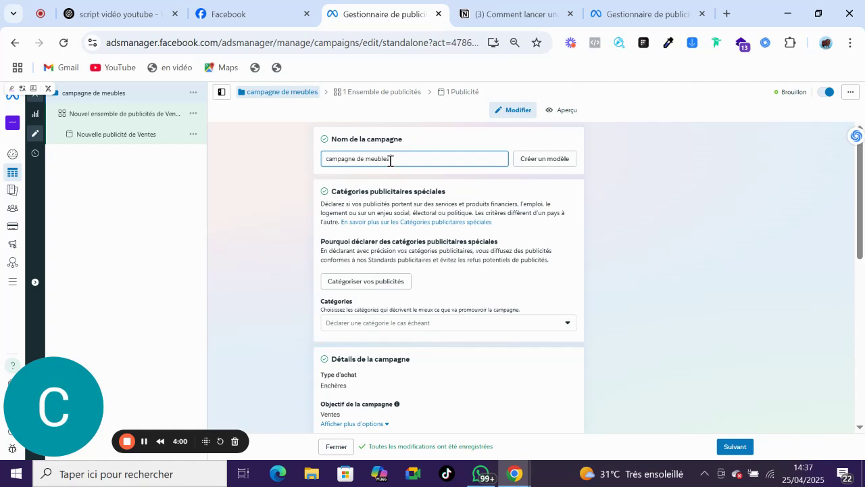
pyautogui.write(' 25-')
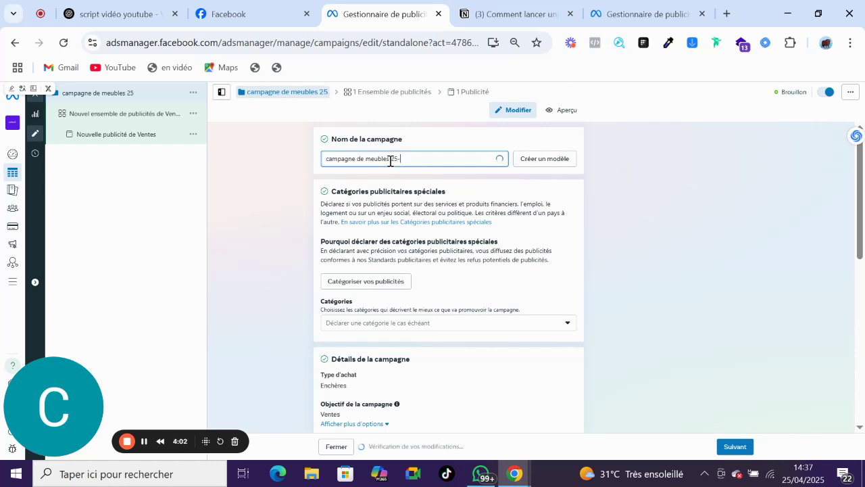
pyautogui.write('04')
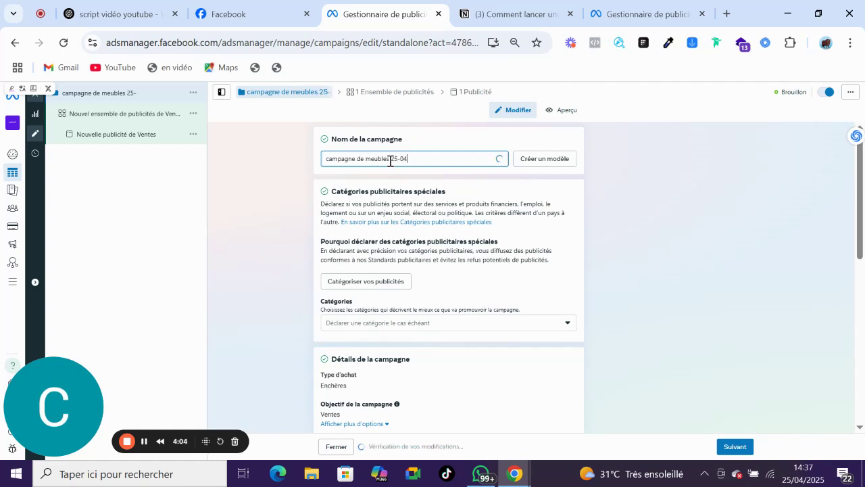
pyautogui.write('-25')
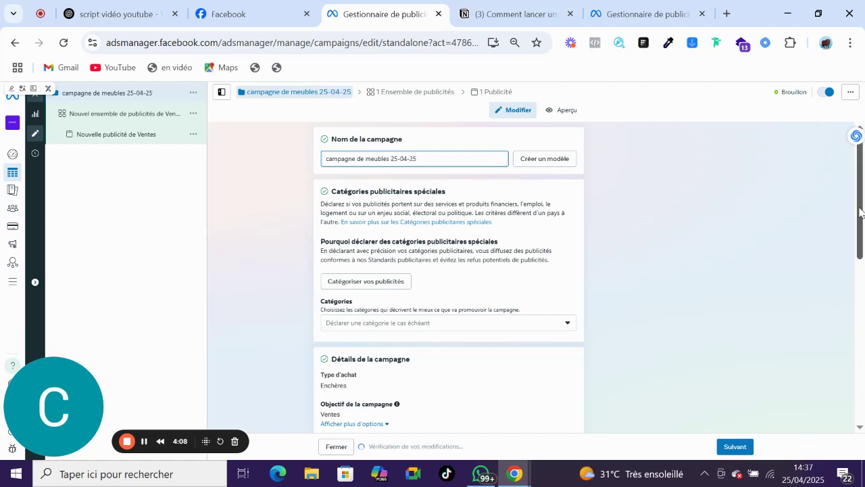
# Turn off Advantage+ catalogue ads and turn on the Advantage campaign budget.
pyautogui.moveTo(860, 213); pyautogui.dragTo(861, 290)
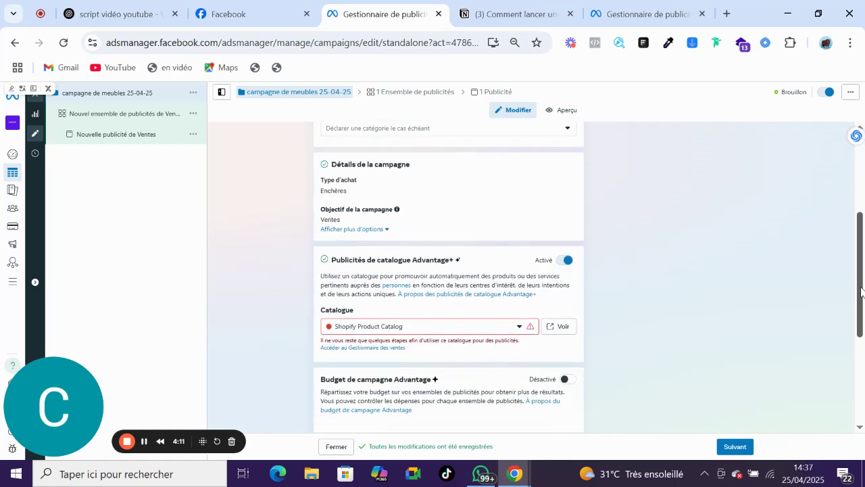
pyautogui.click(566, 257)
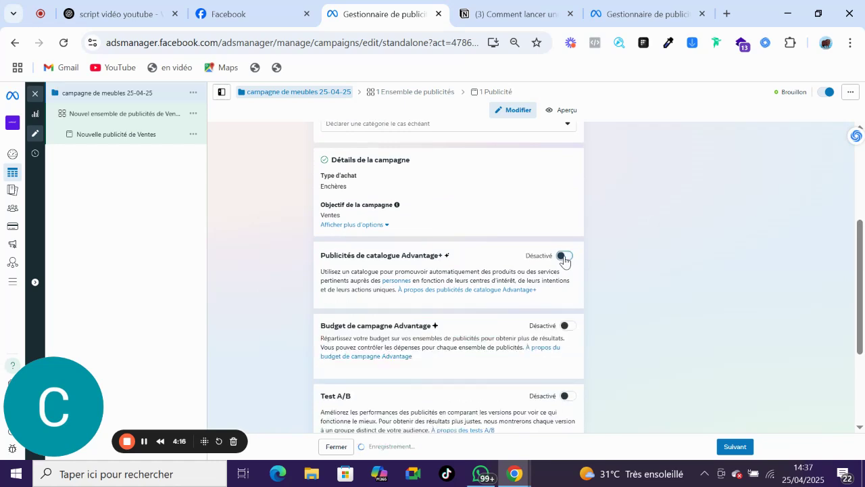
pyautogui.click(567, 327)
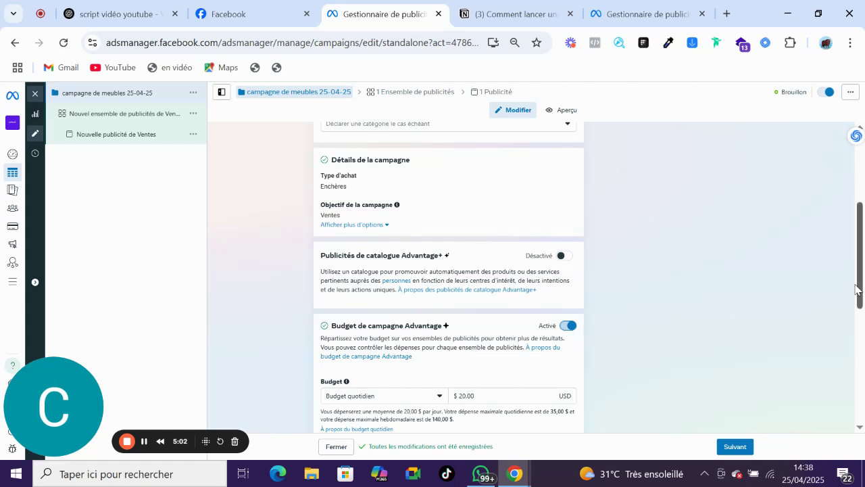
# Set the campaign's daily budget to 5 USD.
pyautogui.moveTo(862, 283); pyautogui.dragTo(861, 298)
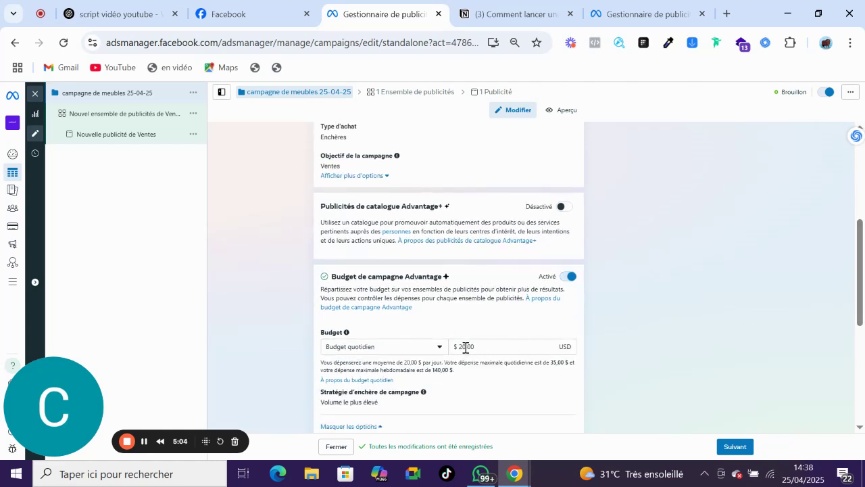
pyautogui.moveTo(467, 346); pyautogui.dragTo(458, 350)
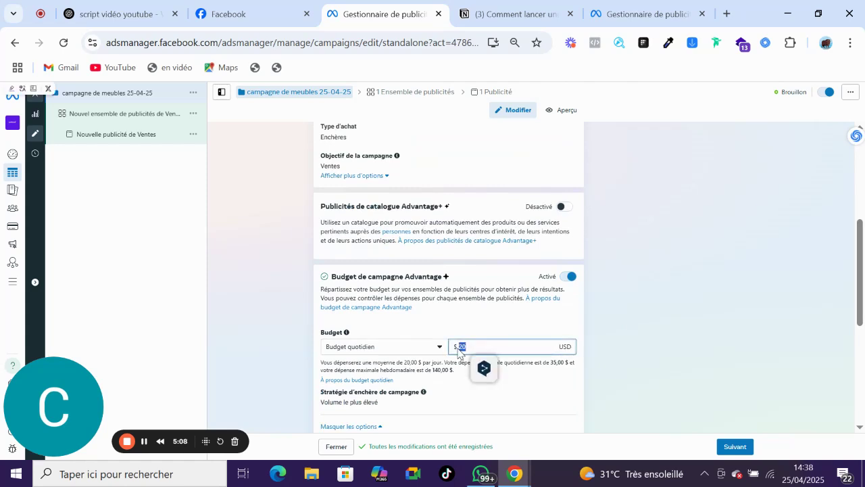
pyautogui.write('5')
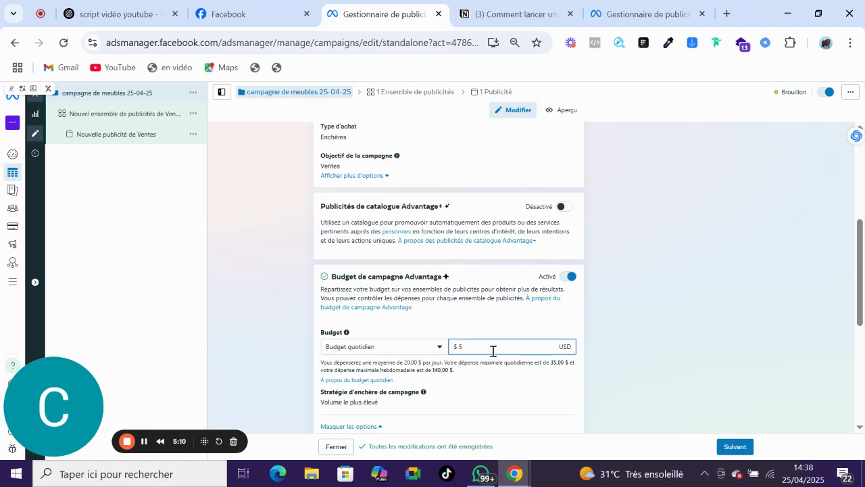
pyautogui.click(861, 331)
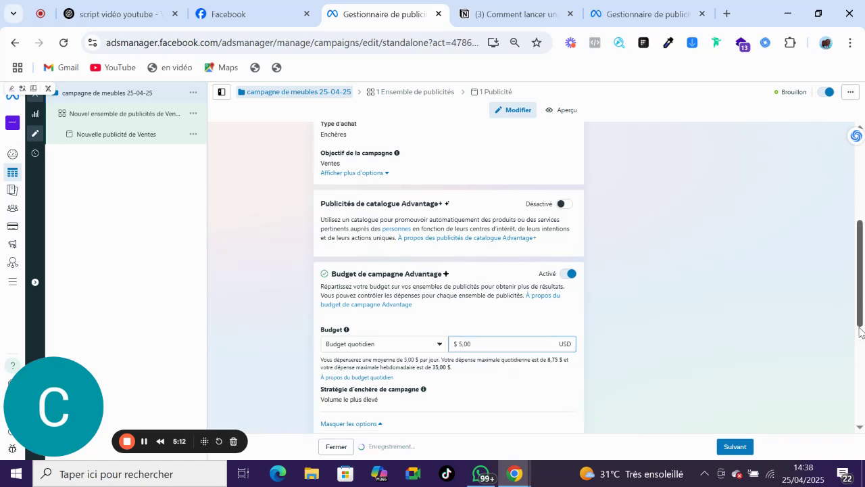
# Continue past the remaining campaign options to the ad set settings, and return to the campaign-level settings.
pyautogui.scroll(-3, 860, 332)
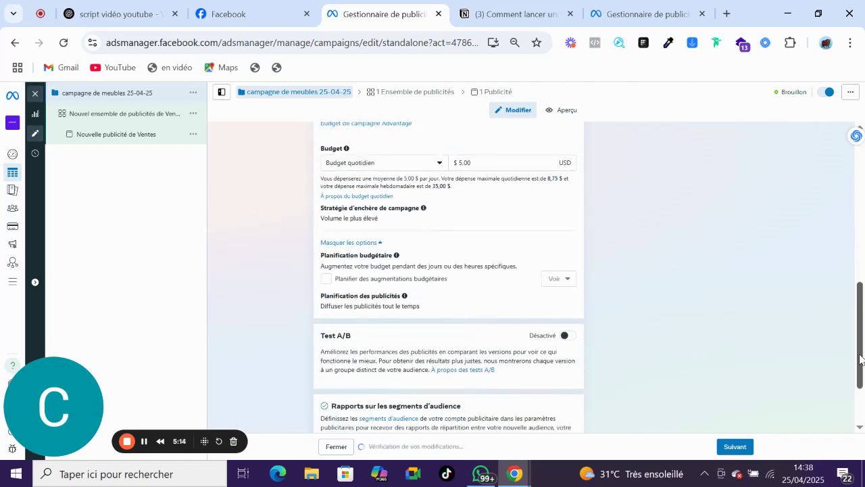
pyautogui.moveTo(860, 359); pyautogui.dragTo(856, 407)
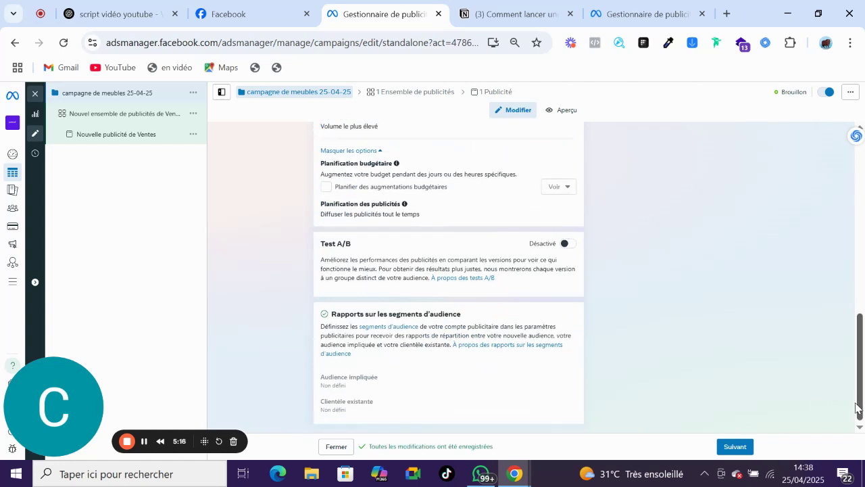
pyautogui.click(739, 449)
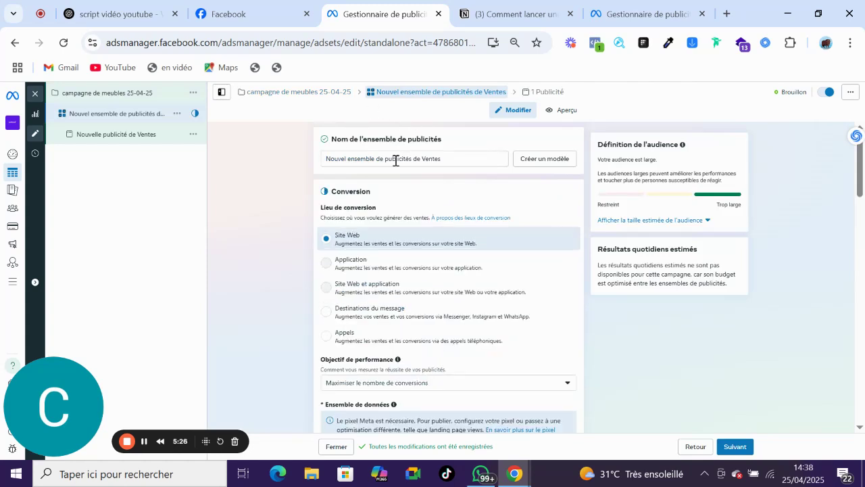
pyautogui.click(287, 100)
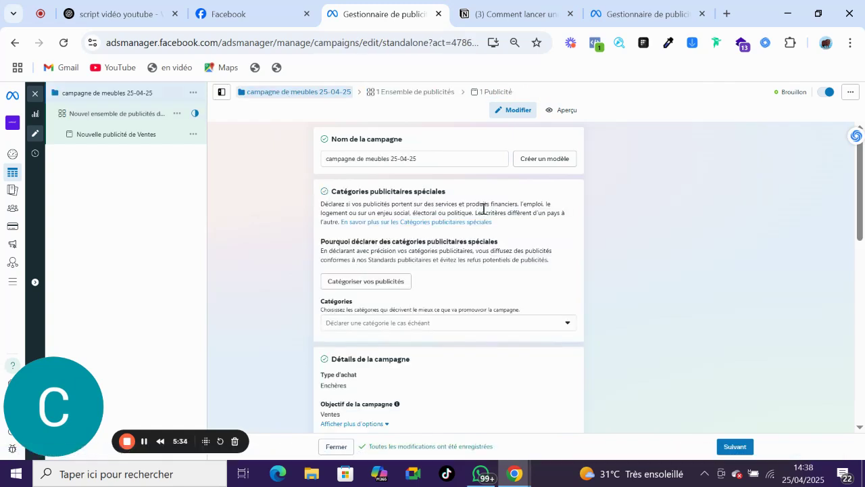
# Review the campaign settings, the ad set's conversion, audience and placement options, and the ad's identity and setup sections.
pyautogui.scroll(-3, 862, 191)
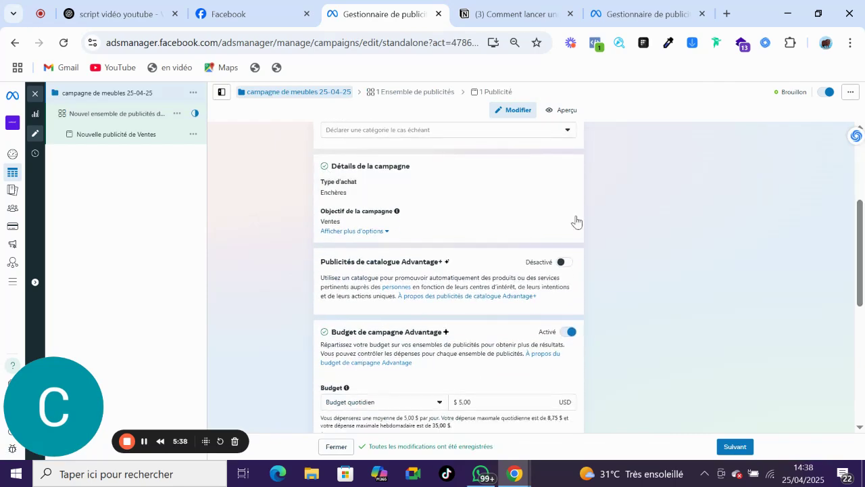
pyautogui.scroll(-4, 862, 245)
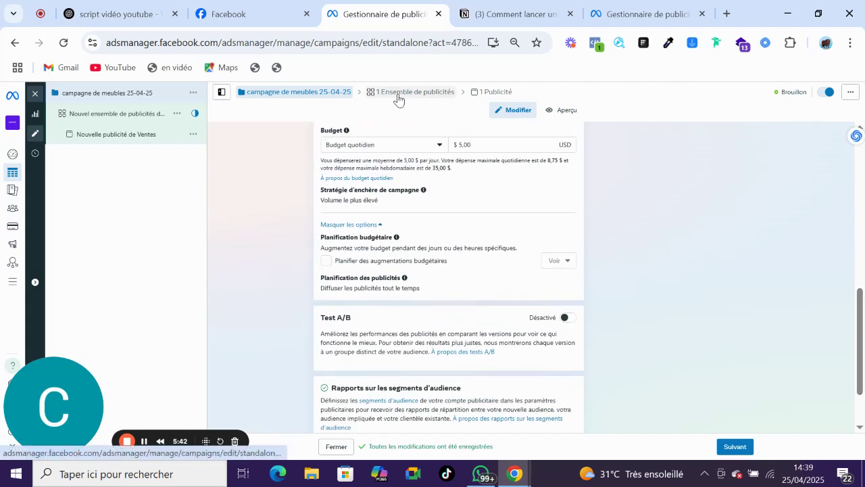
pyautogui.click(397, 96)
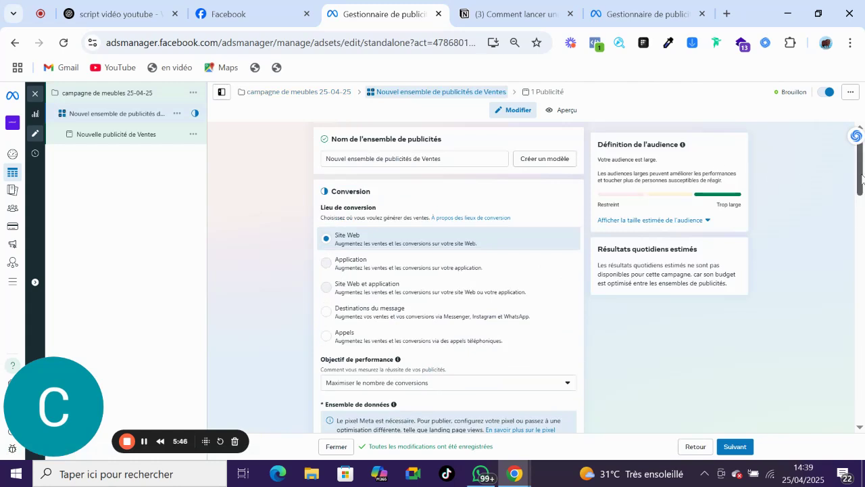
pyautogui.scroll(-1, 862, 181)
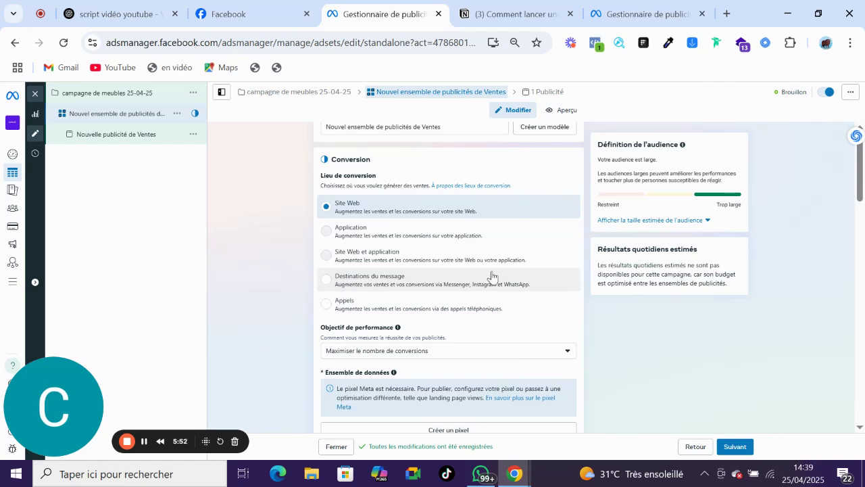
pyautogui.moveTo(864, 177); pyautogui.dragTo(861, 308)
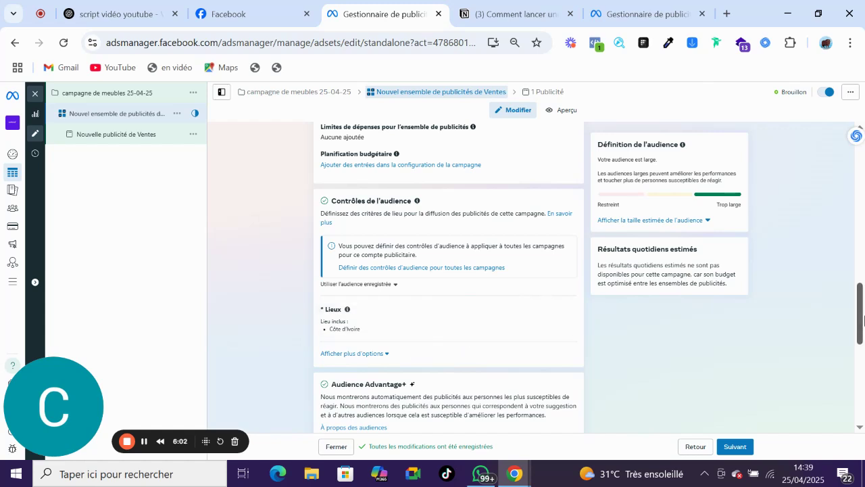
pyautogui.moveTo(862, 318); pyautogui.dragTo(863, 366)
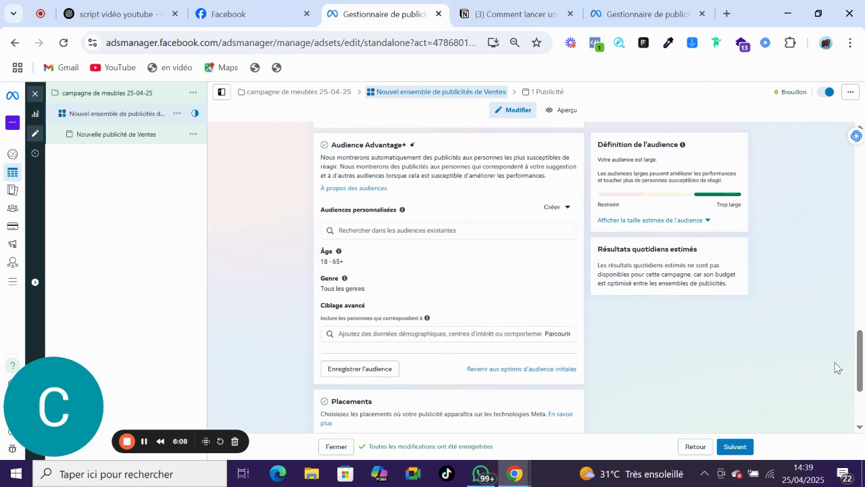
pyautogui.click(534, 93)
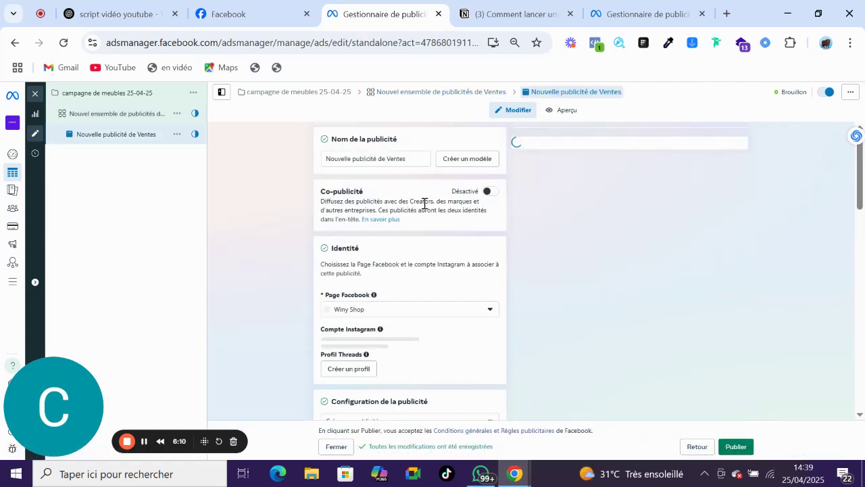
pyautogui.click(863, 202)
pyautogui.moveTo(863, 202); pyautogui.dragTo(863, 166)
pyautogui.scroll(-3, 593, 128)
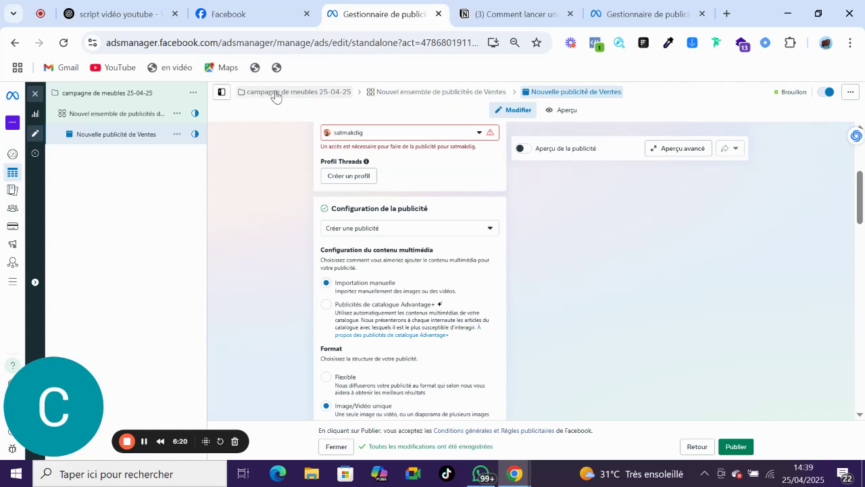
# Set the ad set's conversion location to message destinations and choose Mobilis as its Facebook Page.
pyautogui.click(401, 91)
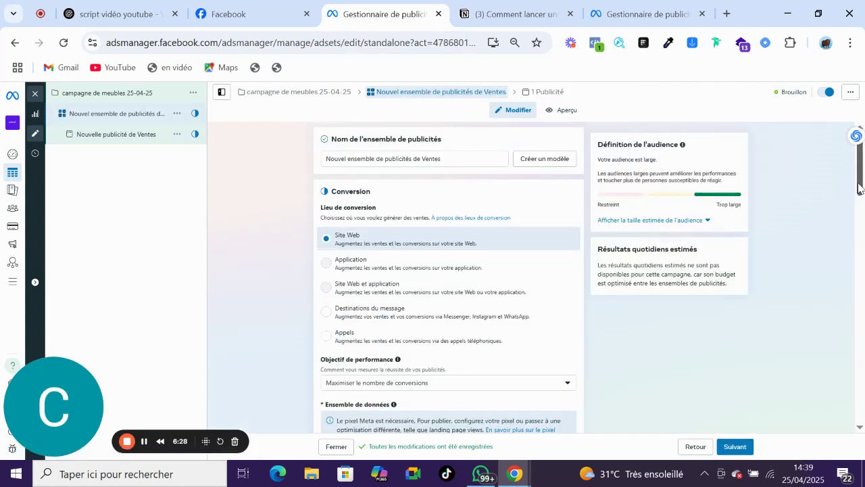
pyautogui.scroll(-1, 857, 190)
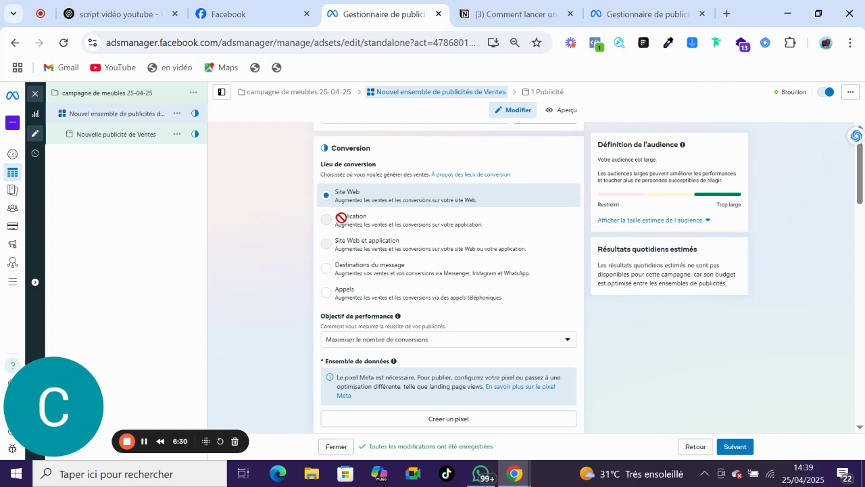
pyautogui.click(340, 271)
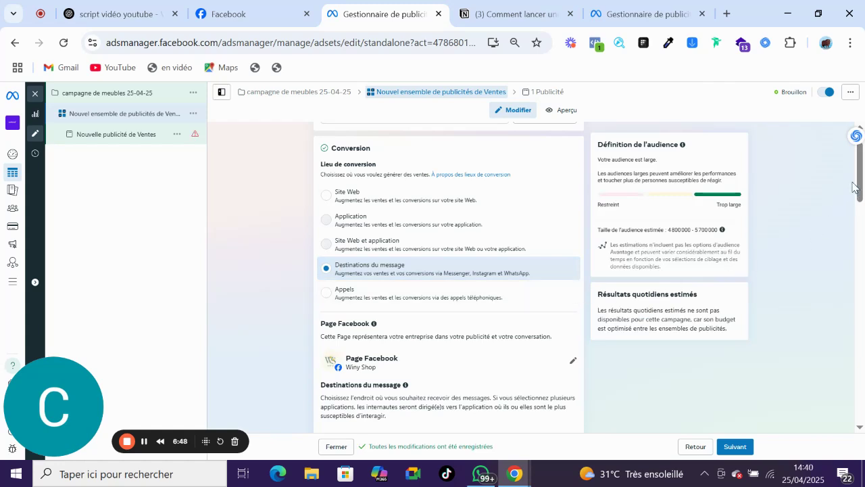
pyautogui.moveTo(860, 207); pyautogui.dragTo(860, 216)
pyautogui.click(574, 226)
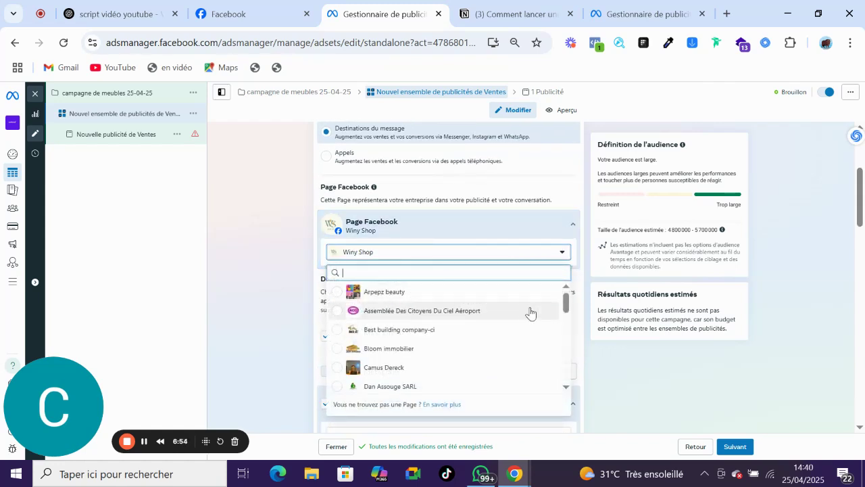
pyautogui.moveTo(567, 309); pyautogui.dragTo(564, 365)
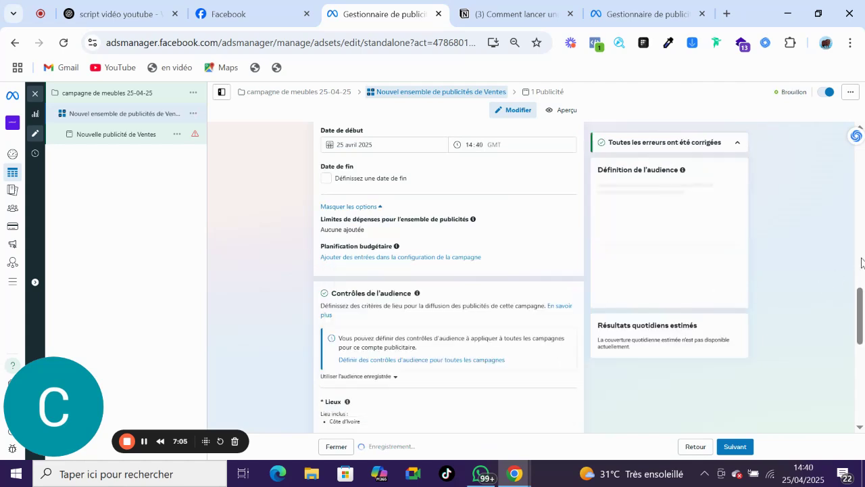
# Deselect Instagram and Messenger as message destinations, keeping only WhatsApp.
pyautogui.click(860, 266)
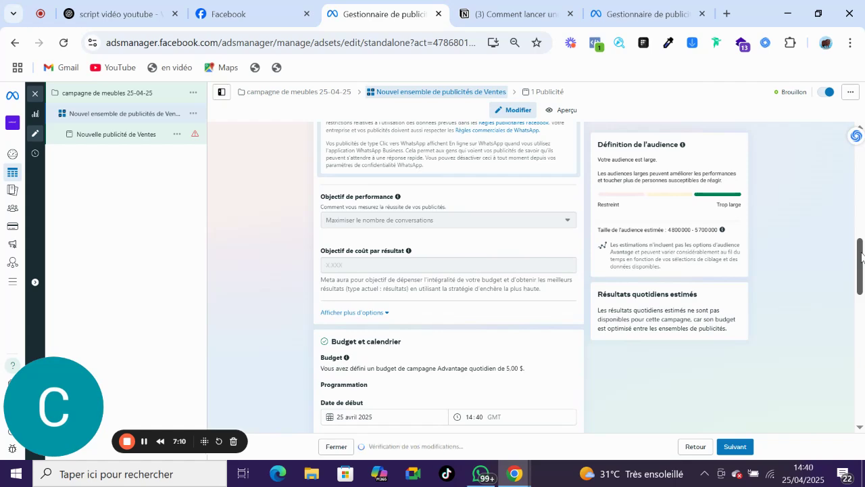
pyautogui.moveTo(861, 266); pyautogui.dragTo(861, 211)
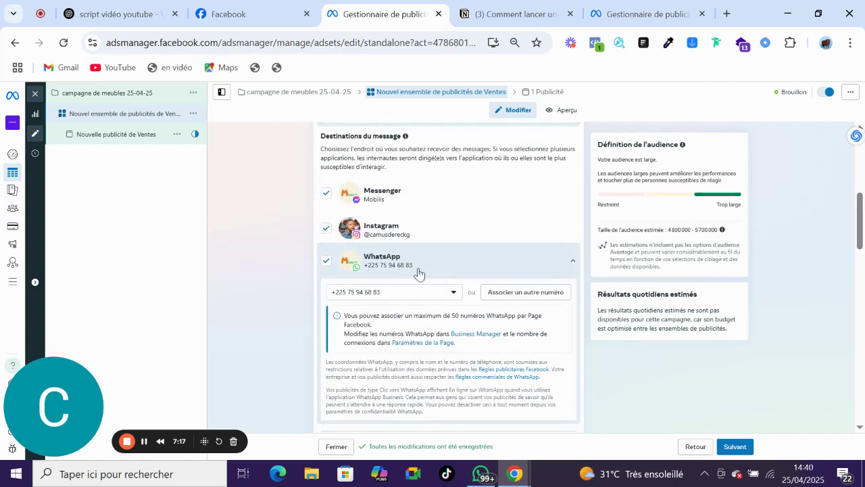
pyautogui.click(326, 229)
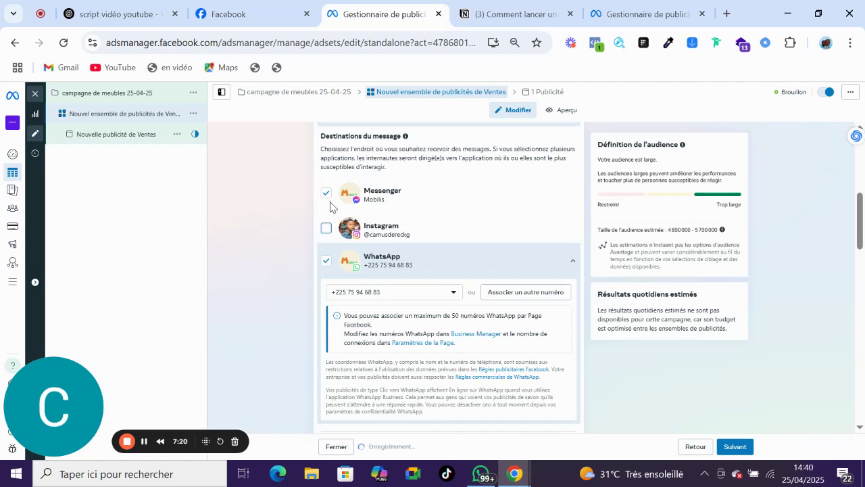
pyautogui.click(327, 196)
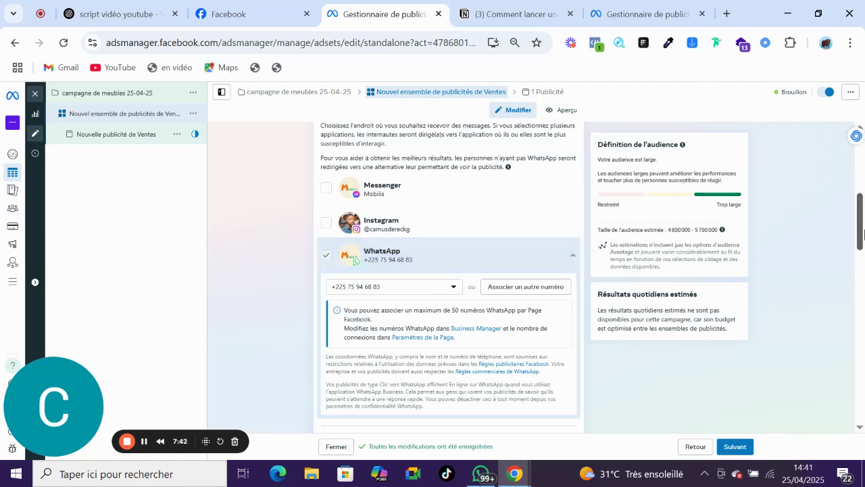
# Target the city of Abidjan, Côte d'Ivoire, as the audience location and disable reaching more people likely to respond to the ads.
pyautogui.moveTo(860, 242); pyautogui.dragTo(861, 356)
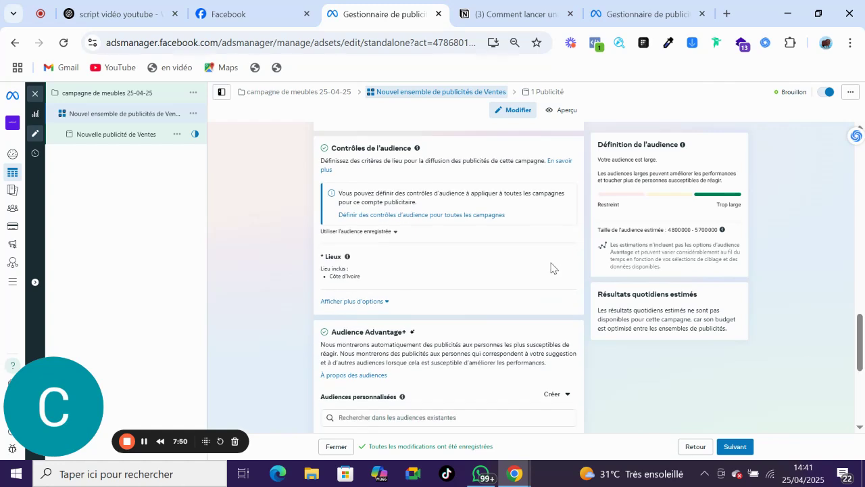
pyautogui.moveTo(541, 265)
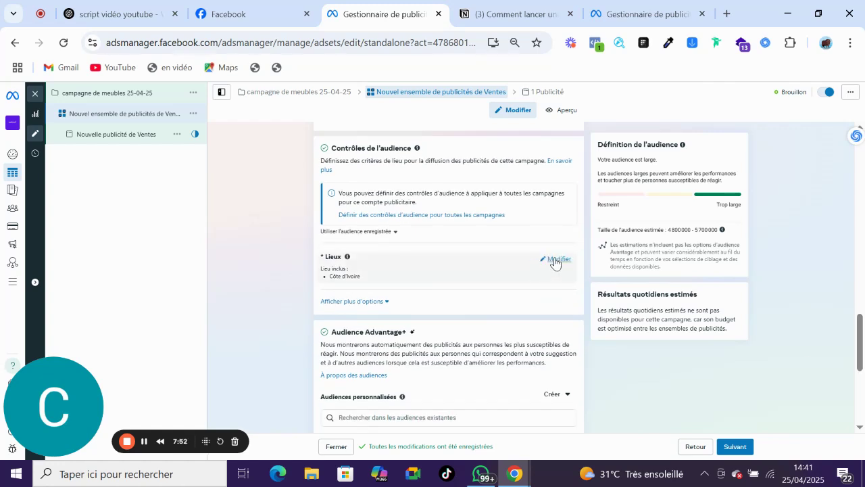
pyautogui.click(555, 261)
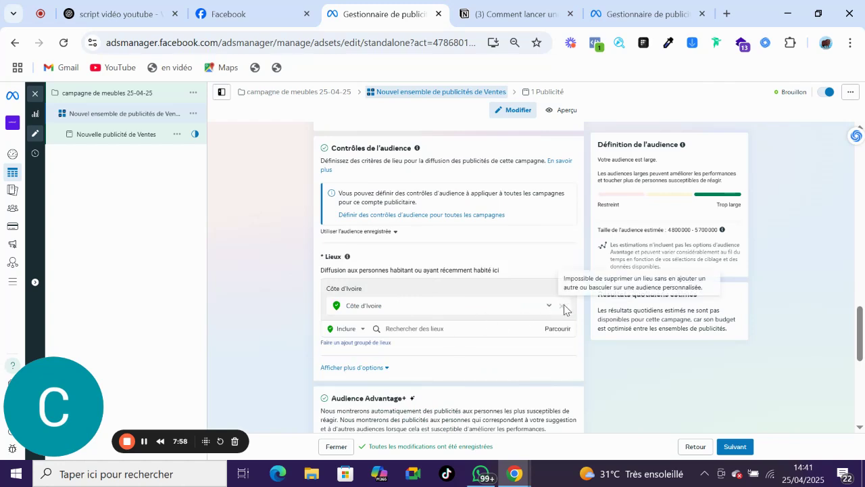
pyautogui.click(440, 328)
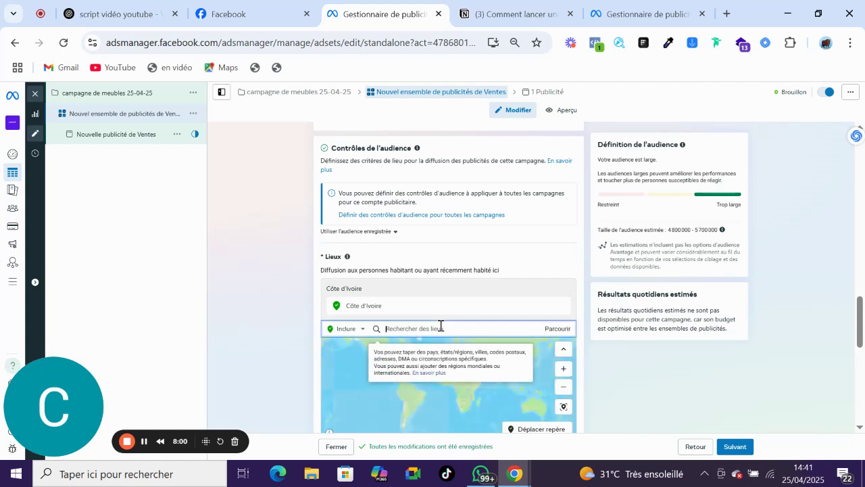
pyautogui.write('Abidjan')
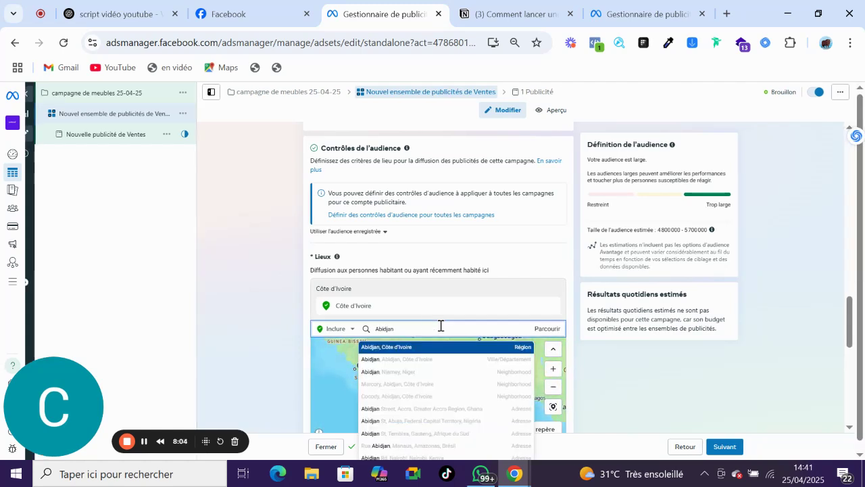
pyautogui.click(437, 359)
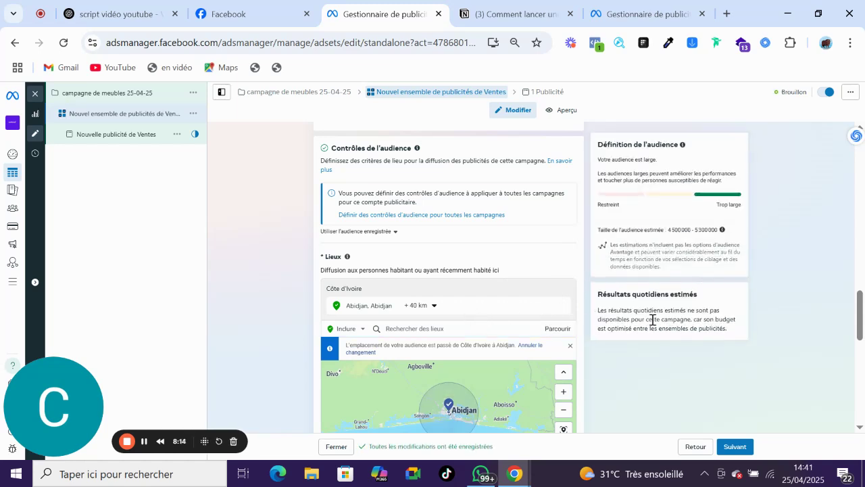
pyautogui.moveTo(860, 329); pyautogui.dragTo(859, 361)
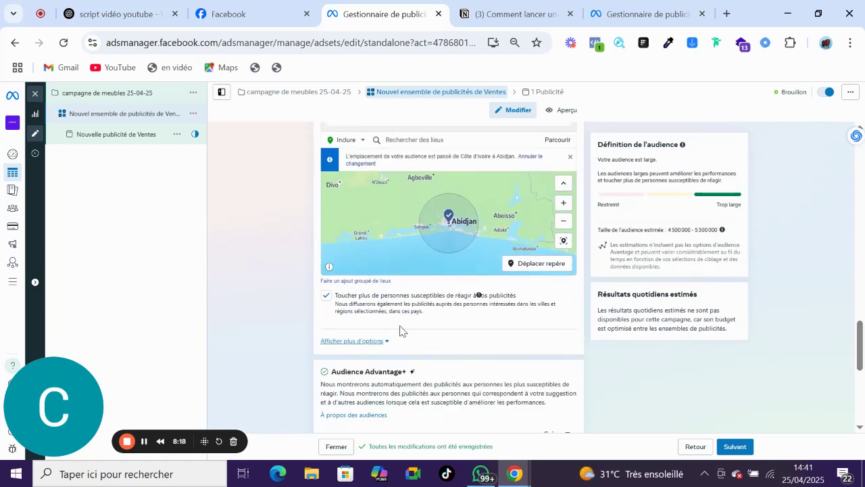
pyautogui.click(327, 296)
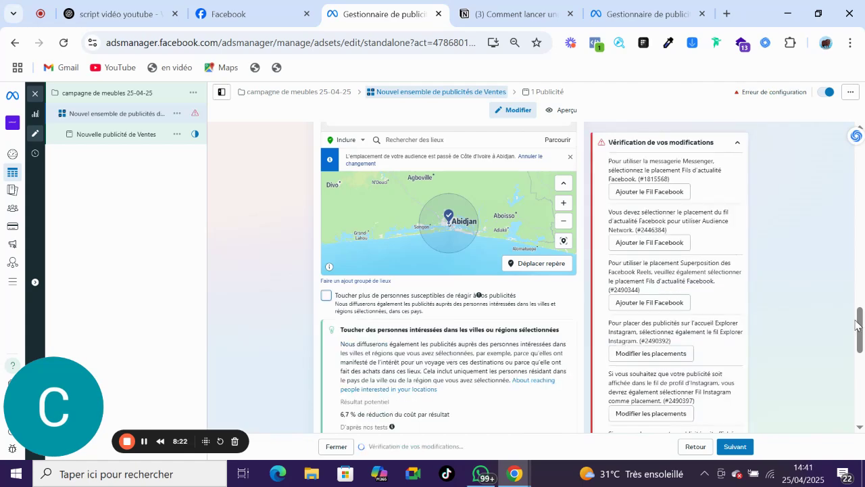
# Set the audience's minimum age to 23 and keep the maximum age at 65+.
pyautogui.moveTo(860, 323); pyautogui.dragTo(856, 382)
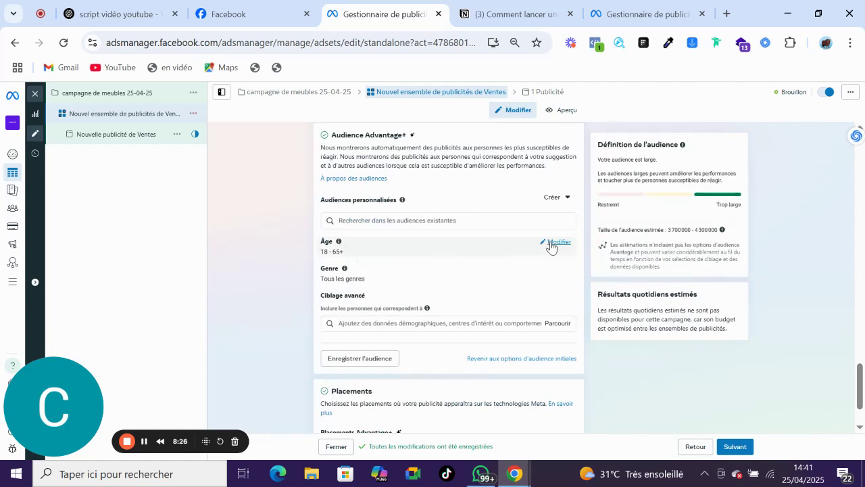
pyautogui.click(551, 244)
pyautogui.click(356, 258)
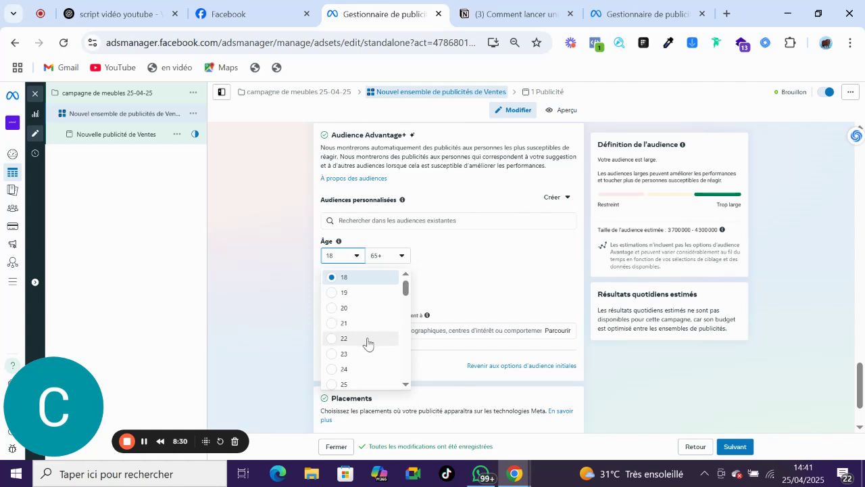
pyautogui.click(365, 354)
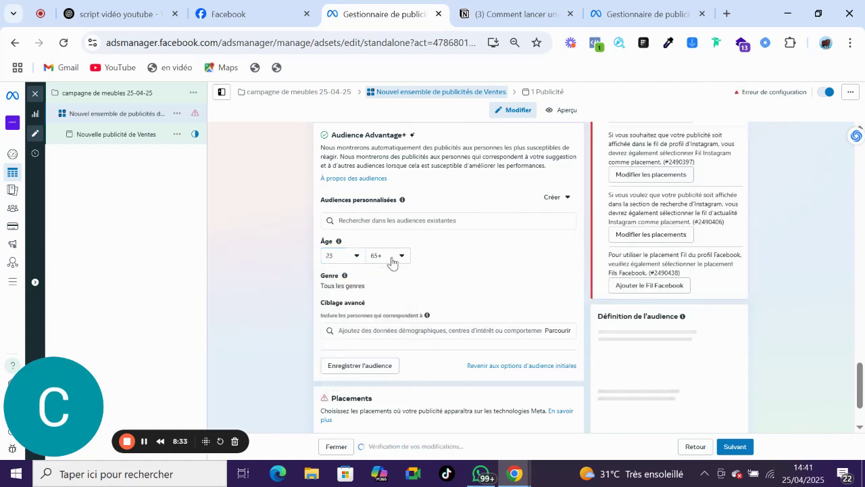
pyautogui.click(391, 262)
pyautogui.click(497, 279)
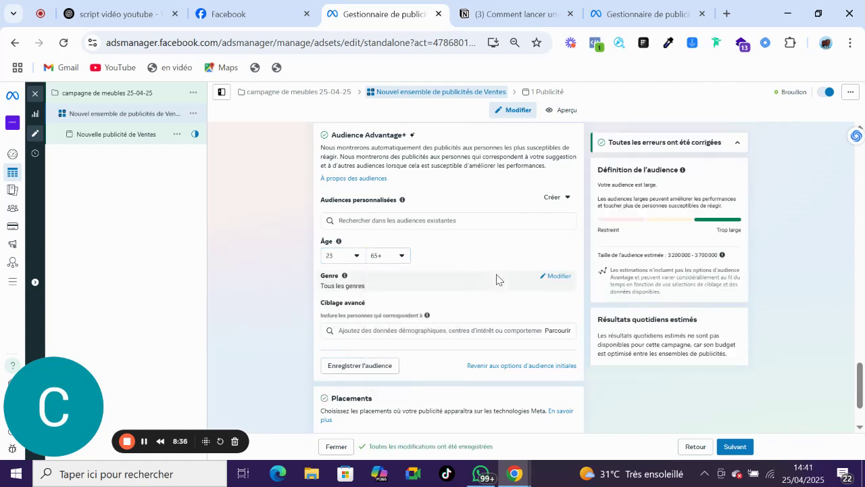
# Add the interests "Meubles (ameublement)", "Décoration intérieure (conception)" and "Habitat (maison et jardin)" to the audience's detailed targeting.
pyautogui.click(382, 330)
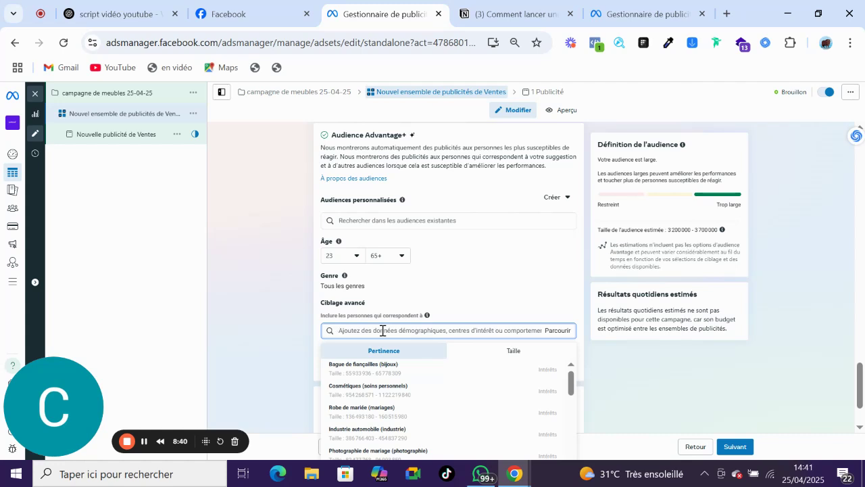
pyautogui.write('meubles')
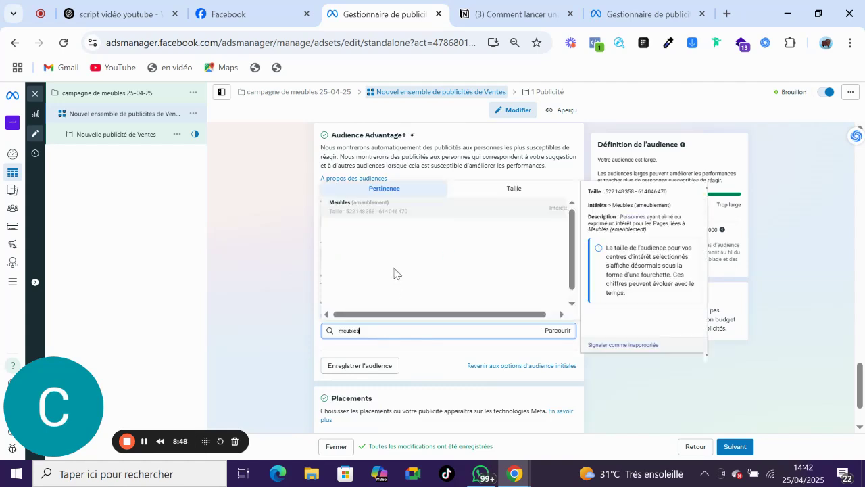
pyautogui.click(408, 214)
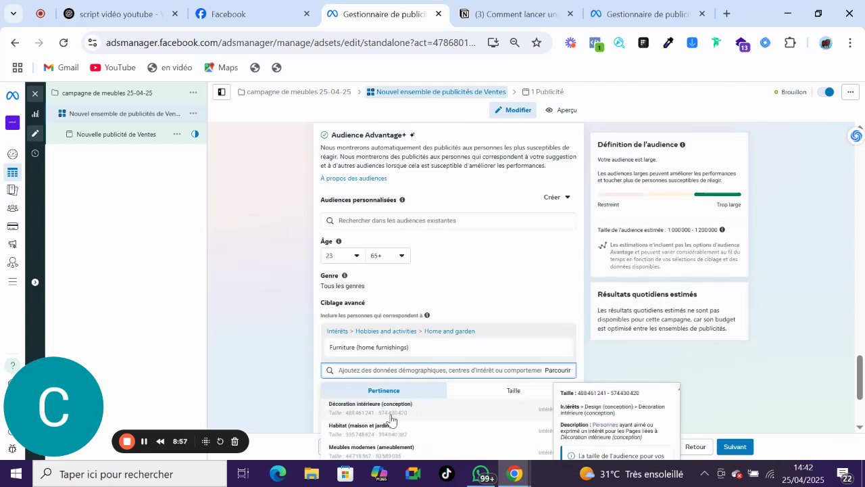
pyautogui.click(392, 416)
pyautogui.moveTo(859, 375); pyautogui.dragTo(860, 385)
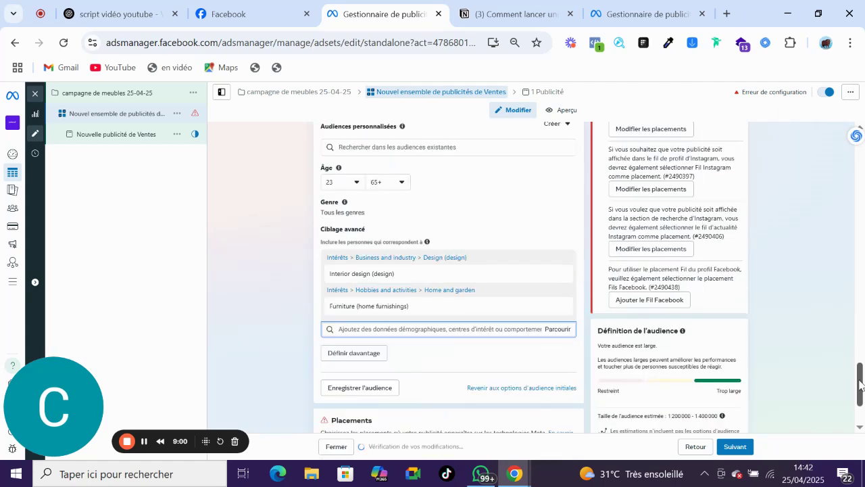
pyautogui.click(388, 331)
pyautogui.moveTo(395, 372)
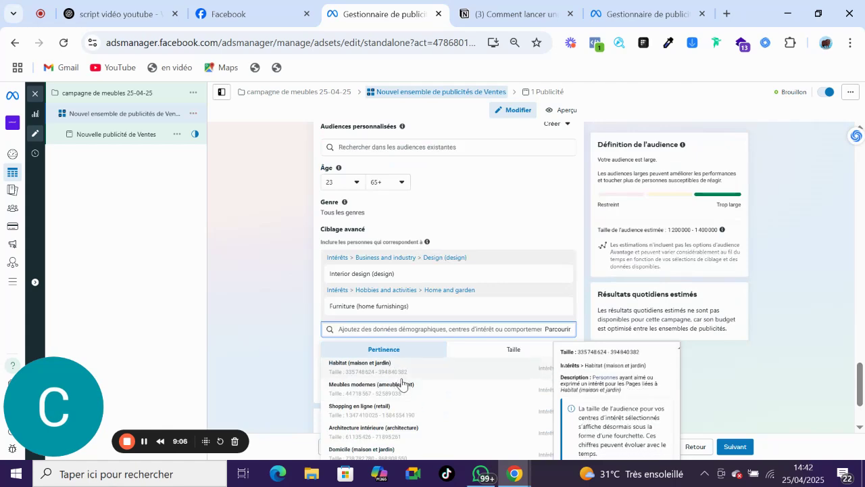
pyautogui.click(400, 376)
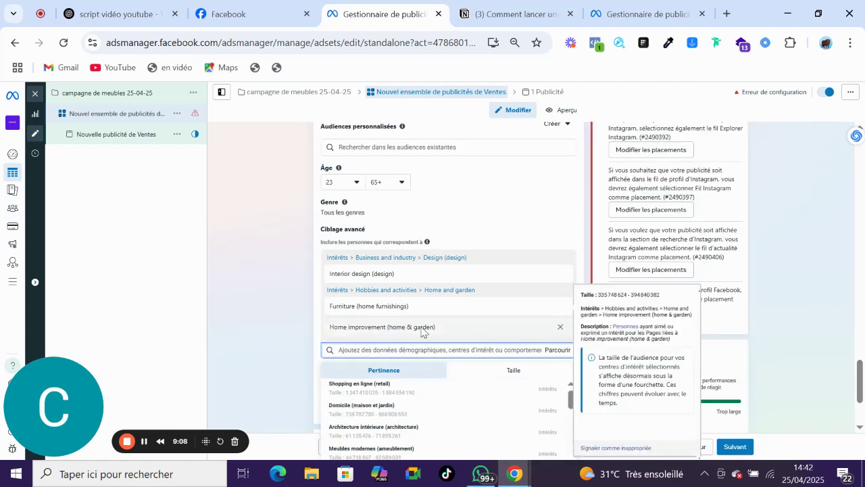
# Keep the ad set's Advantage+ placements and proceed to the ad settings.
pyautogui.scroll(-1, 860, 385)
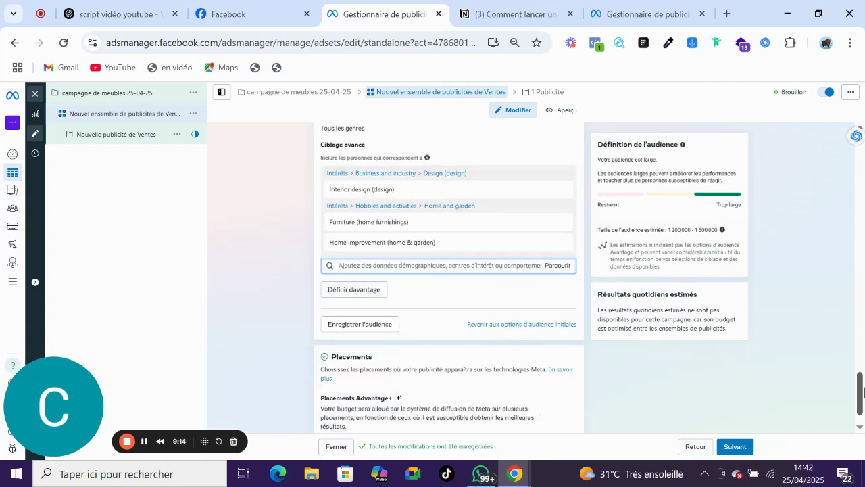
pyautogui.moveTo(862, 394); pyautogui.dragTo(862, 409)
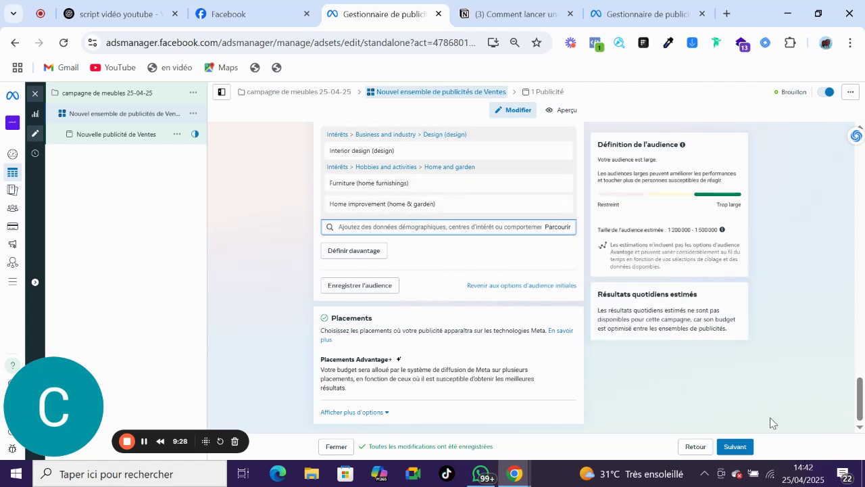
pyautogui.click(736, 447)
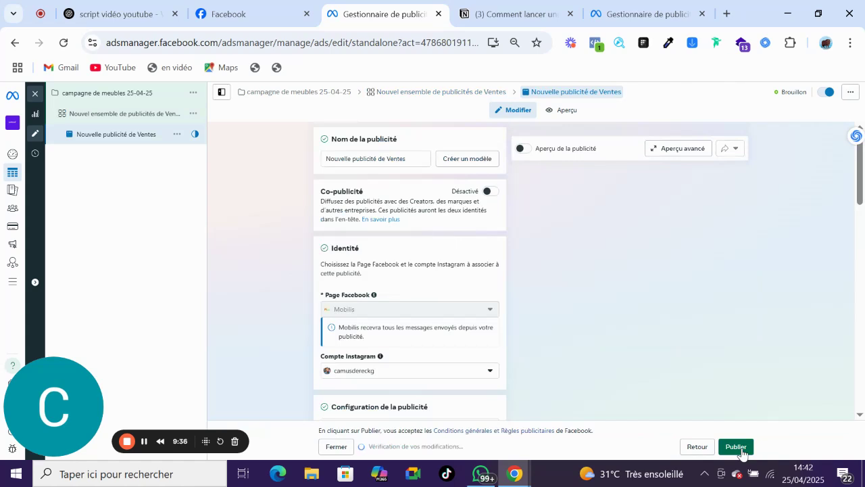
# Return to the ad set and rename it as EP1.
pyautogui.click(431, 96)
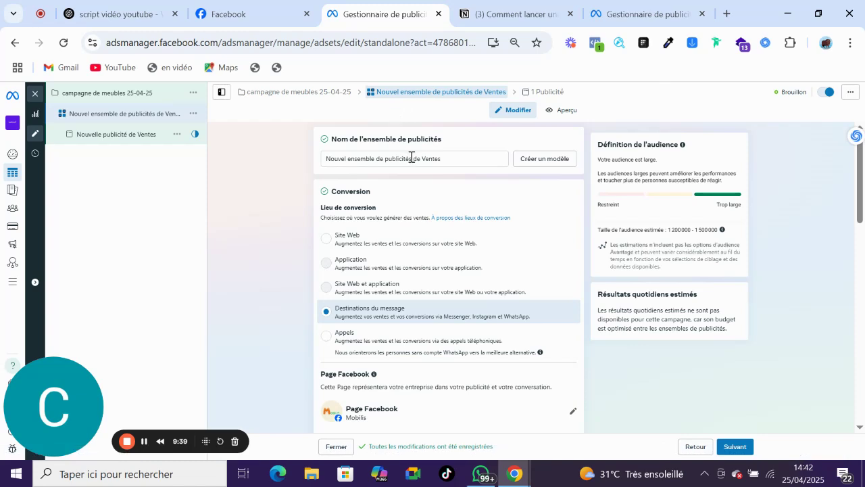
pyautogui.doubleClick(404, 161)
pyautogui.click(404, 161)
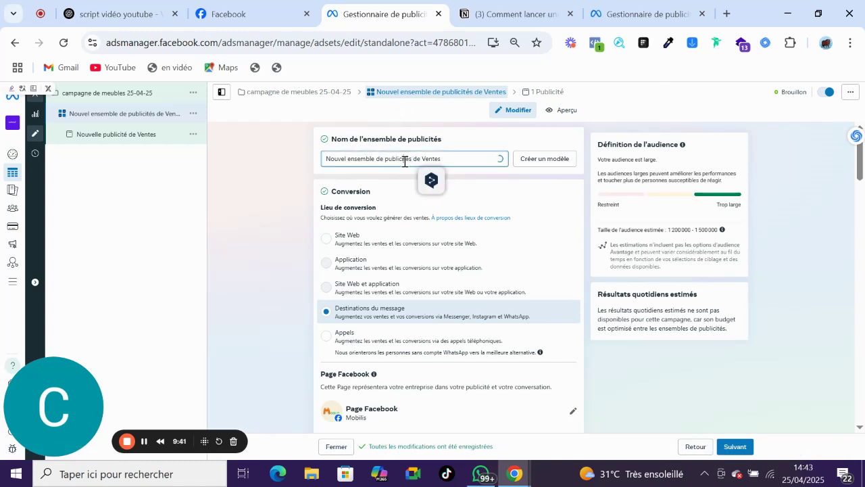
pyautogui.tripleClick(404, 161)
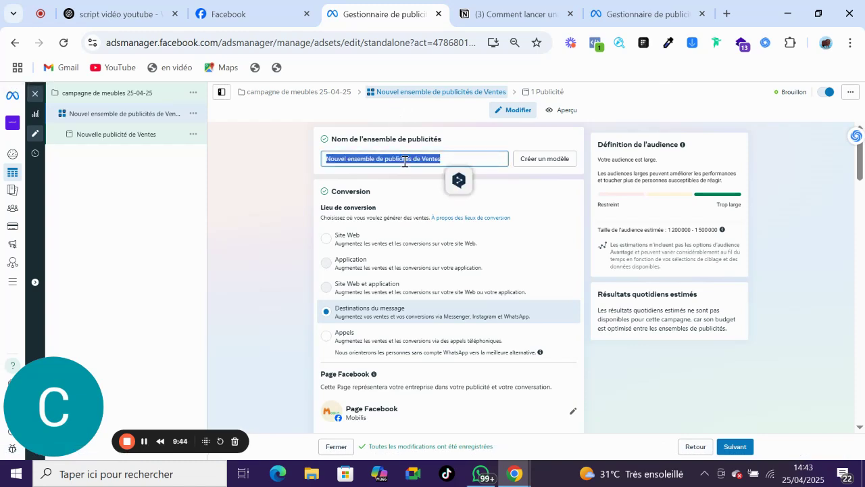
pyautogui.write('EP1')
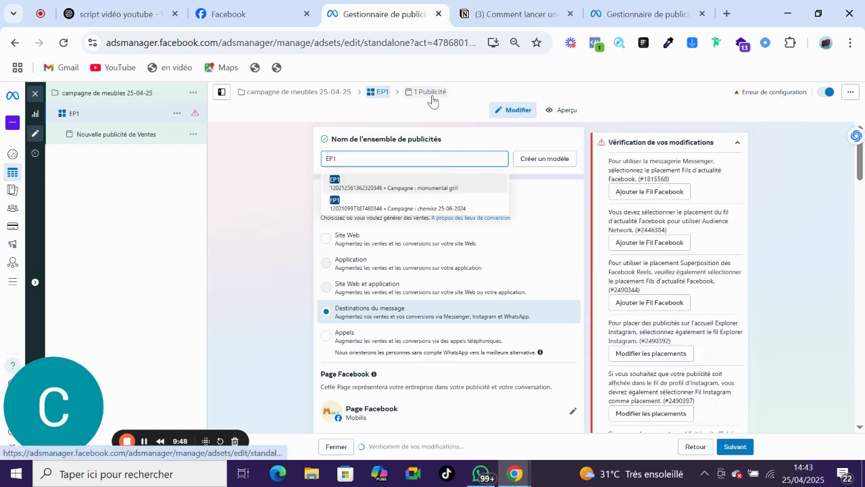
# Open the ad in the ad set and rename it as Pub1.
pyautogui.click(431, 95)
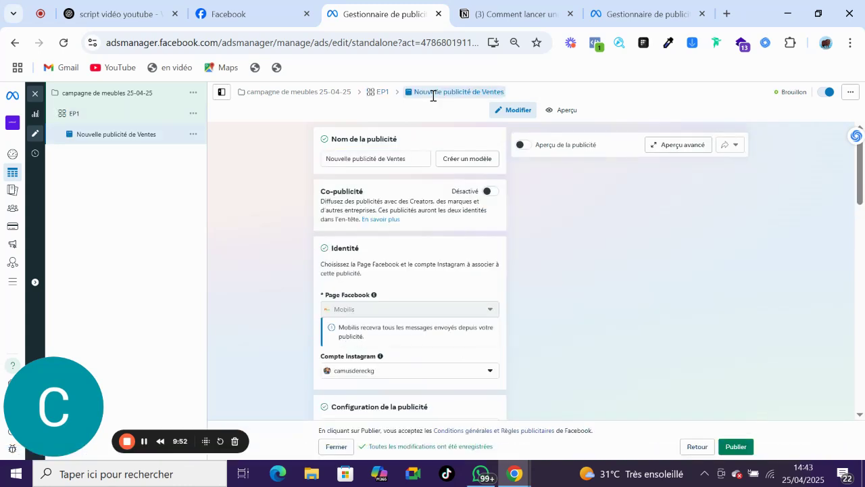
pyautogui.tripleClick(358, 158)
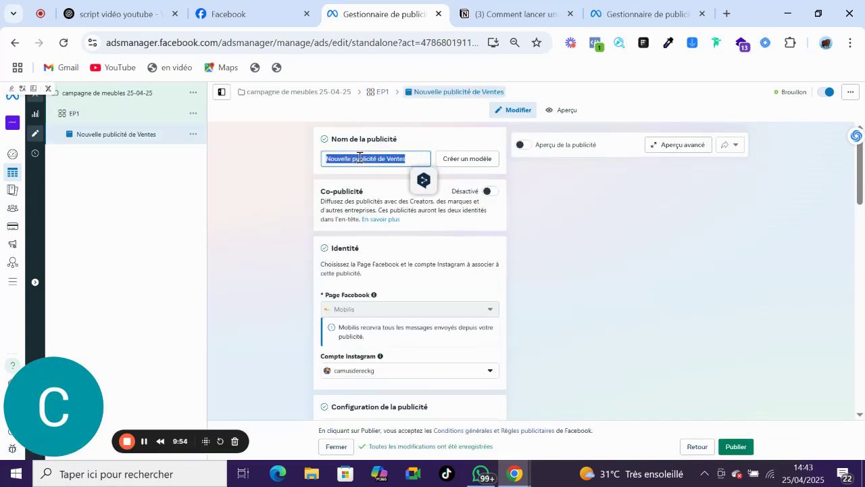
pyautogui.write('Pub')
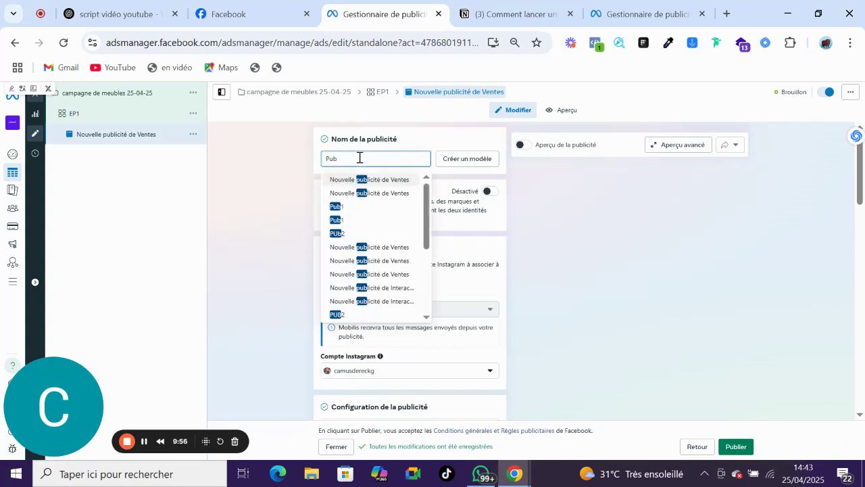
pyautogui.write('1')
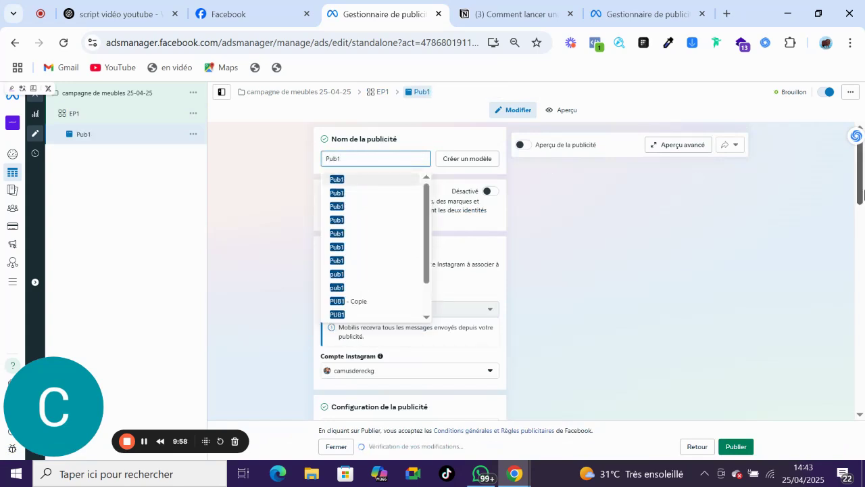
# Disable multi-advertiser ads for Pub1, keeping the single image/video format.
pyautogui.moveTo(860, 196); pyautogui.dragTo(855, 277)
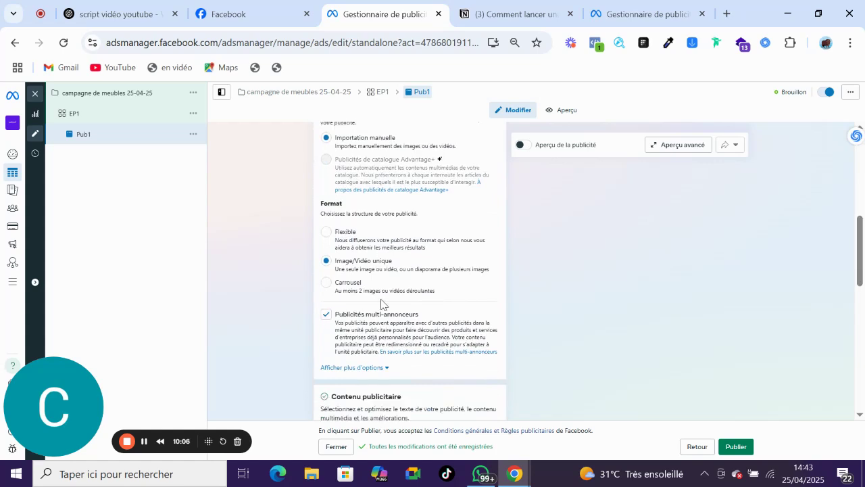
pyautogui.click(328, 315)
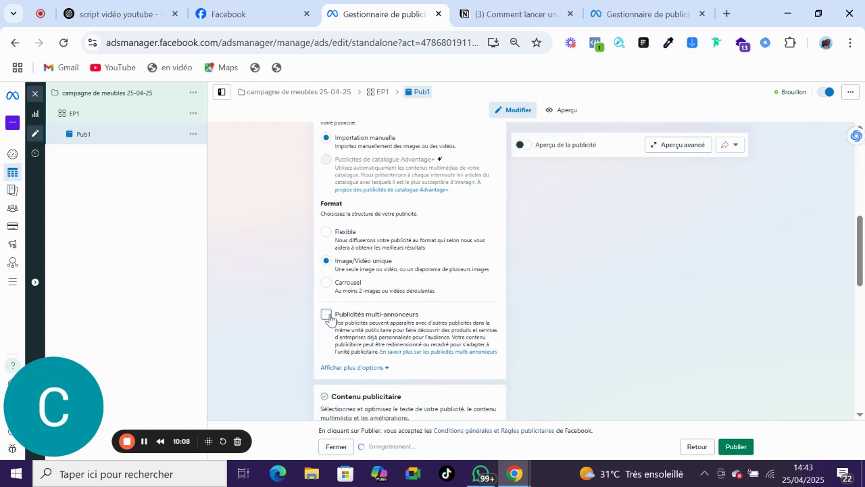
pyautogui.scroll(2, 862, 256)
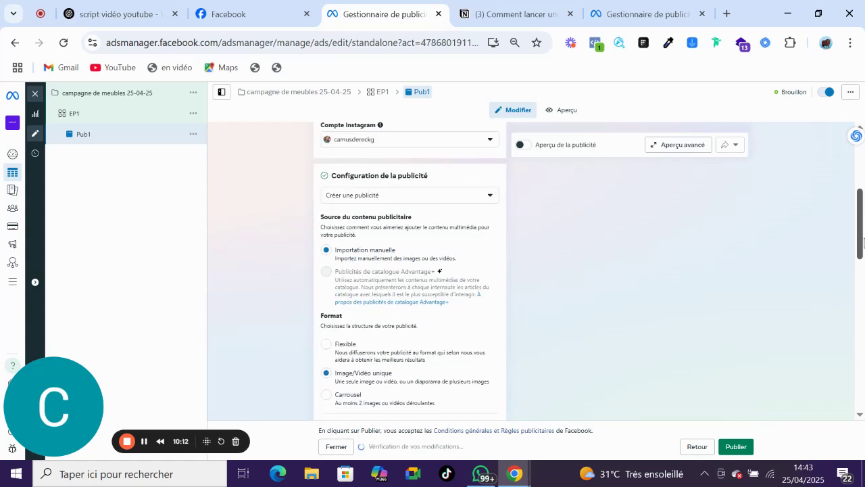
# Set up an image ad with the 960 × 526 sofa photo from the Mobilis page, keeping the original square and vertical formats.
pyautogui.moveTo(863, 242); pyautogui.dragTo(858, 312)
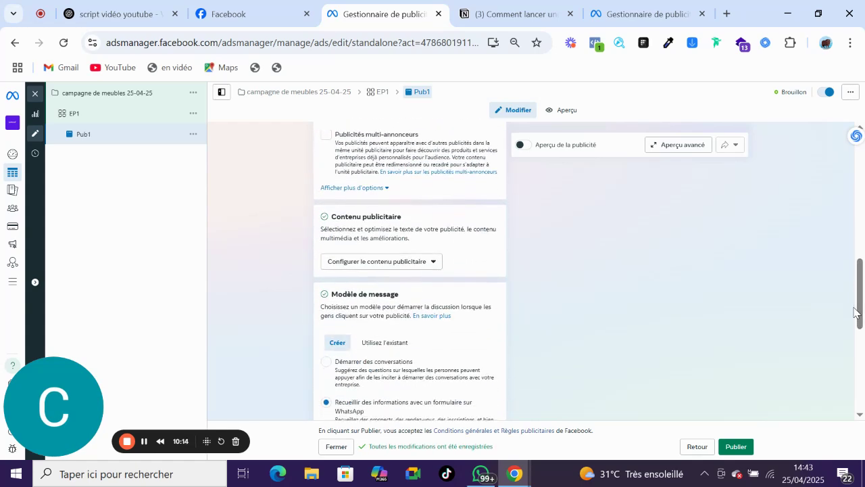
pyautogui.click(411, 265)
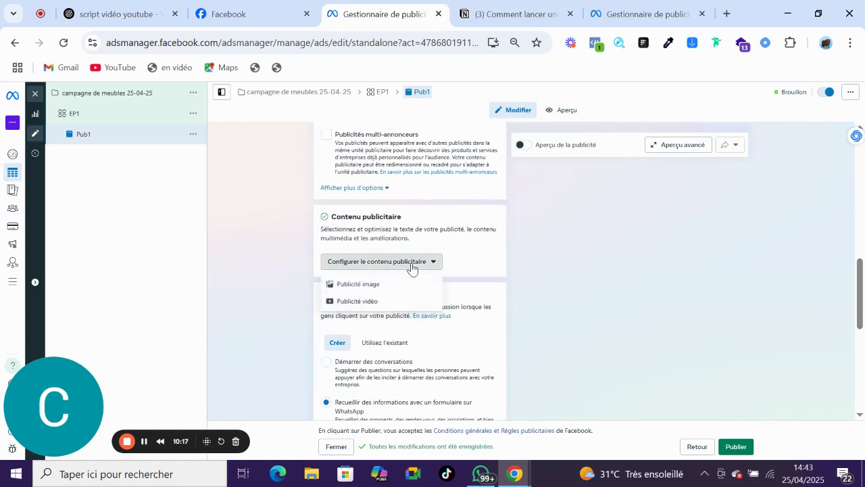
pyautogui.click(386, 290)
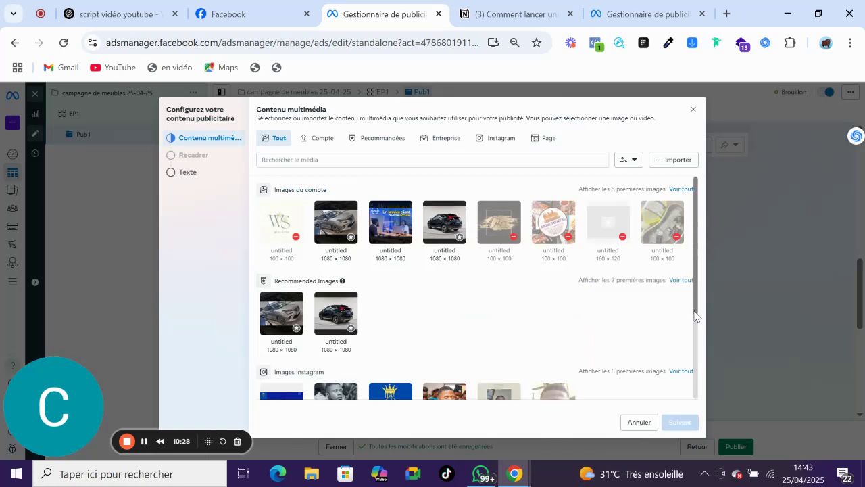
pyautogui.moveTo(696, 316); pyautogui.dragTo(686, 415)
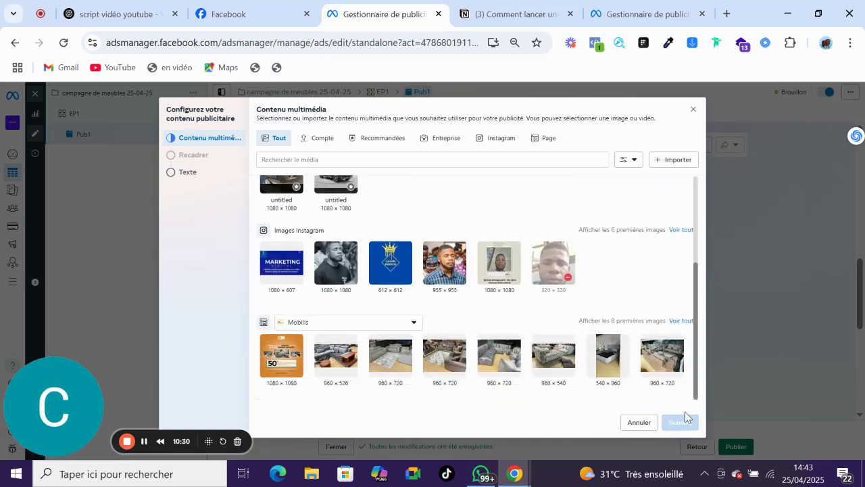
pyautogui.click(348, 363)
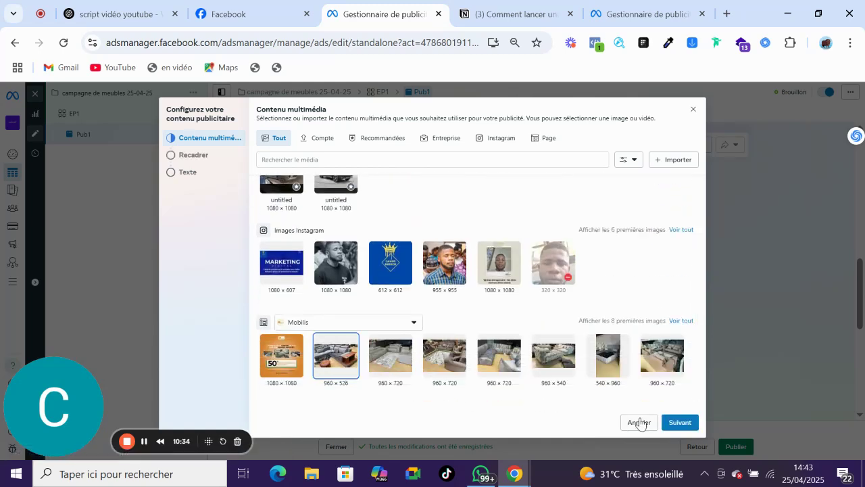
pyautogui.click(680, 421)
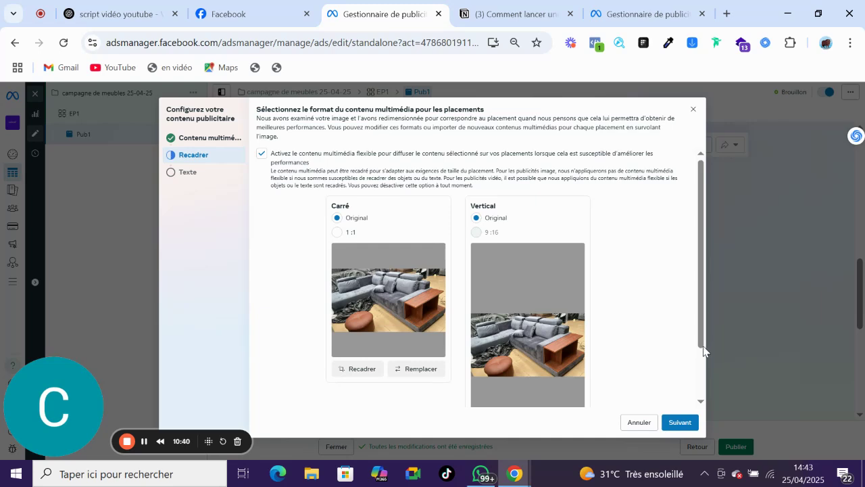
pyautogui.scroll(-2, 701, 378)
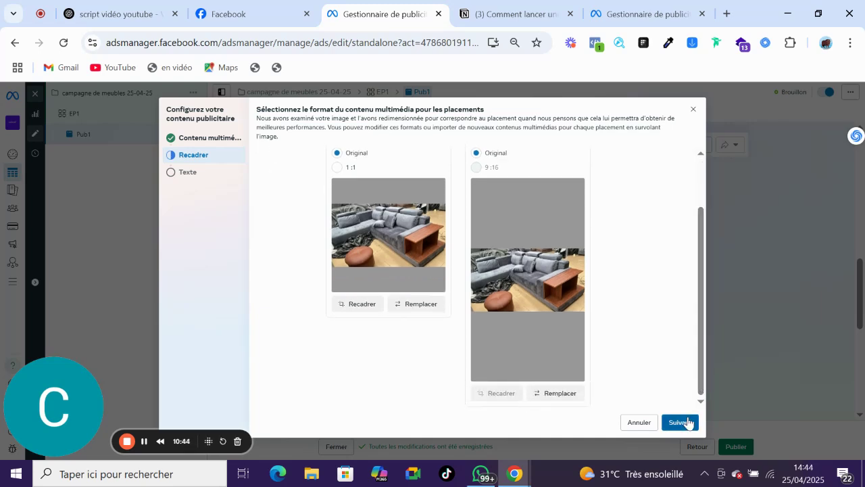
pyautogui.click(687, 423)
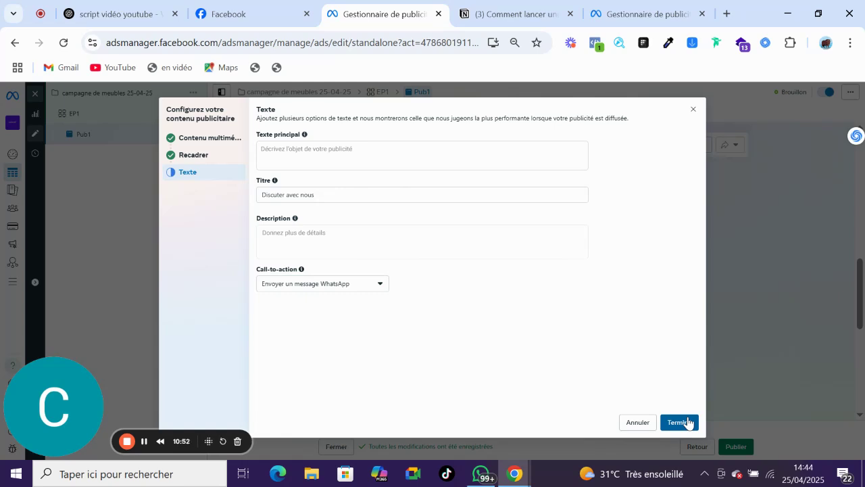
# Enter the placeholder primary text "jheddkhjkdkhbsdhkfjkdnfjkhdfhdjfdfndkhfdkhnk", keep the title "Discuter avec nous" and finish the ad content.
pyautogui.click(335, 154)
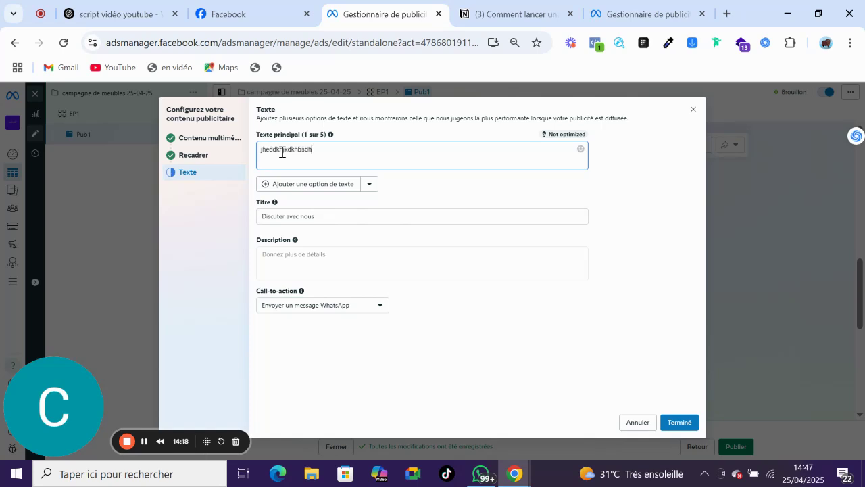
pyautogui.write('fndkhf')
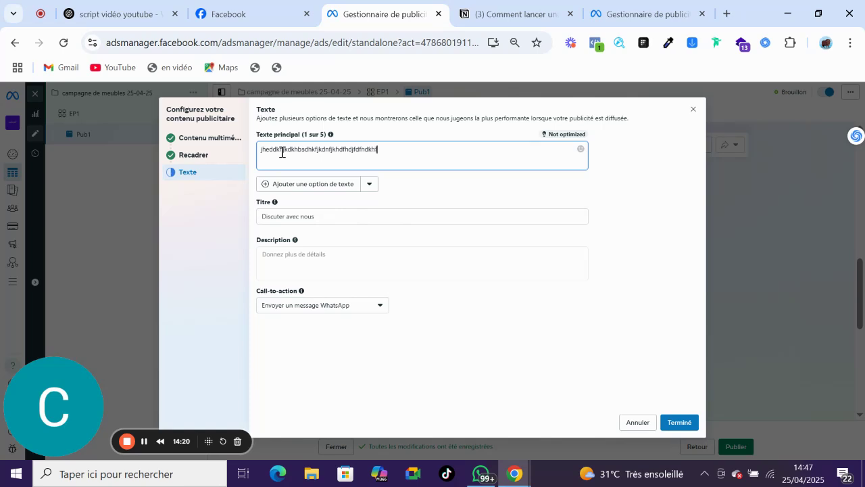
pyautogui.write('dkhnk')
pyautogui.click(331, 214)
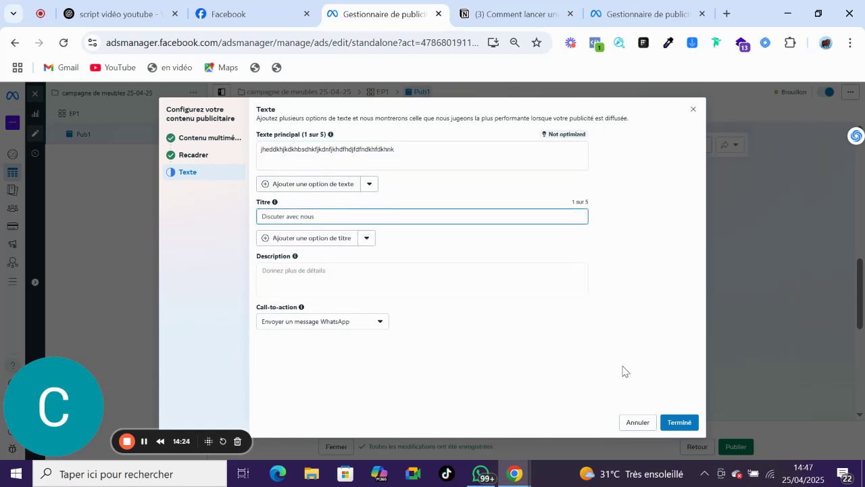
pyautogui.click(680, 420)
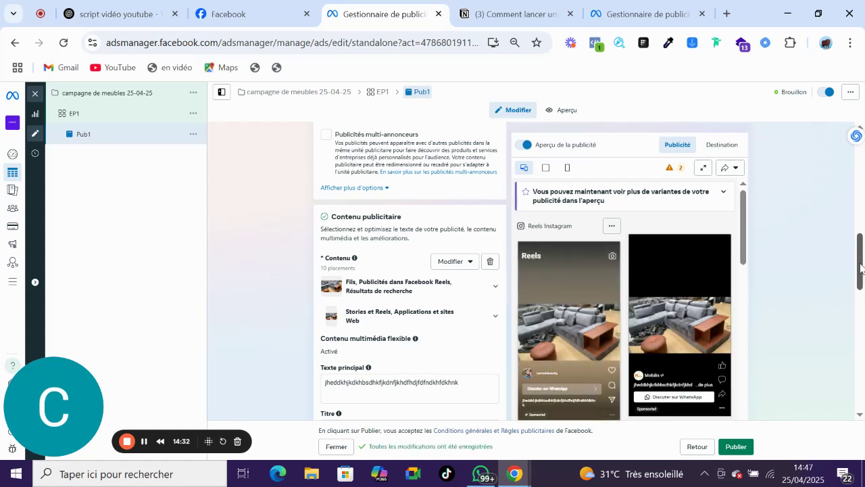
# Quickly duplicate the ad Pub1 within the ad set EP1 and rename the copy as Pub2.
pyautogui.moveTo(864, 268); pyautogui.dragTo(857, 307)
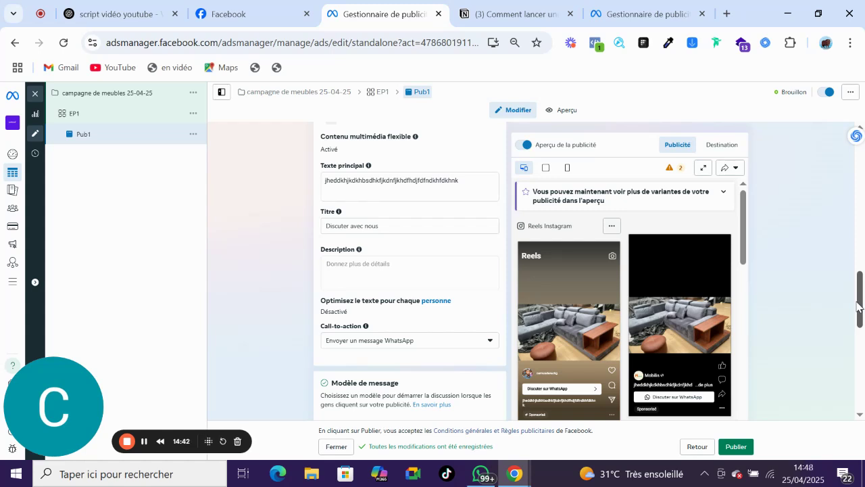
pyautogui.moveTo(858, 306); pyautogui.dragTo(863, 191)
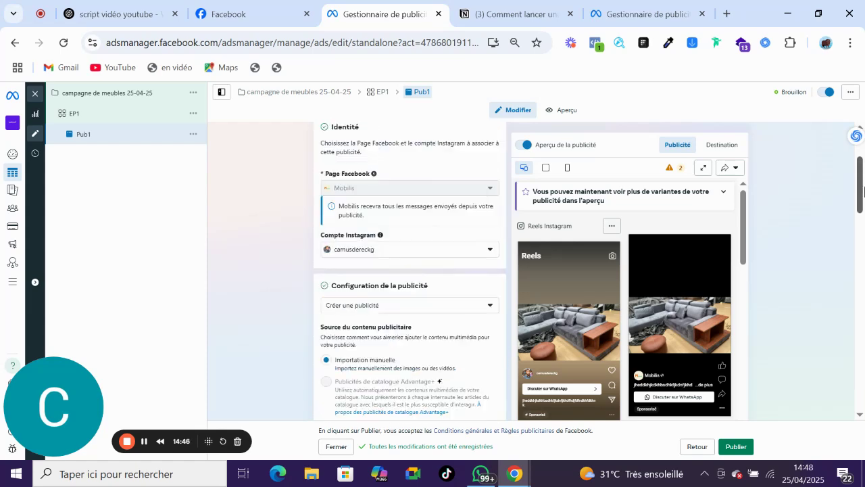
pyautogui.click(193, 135)
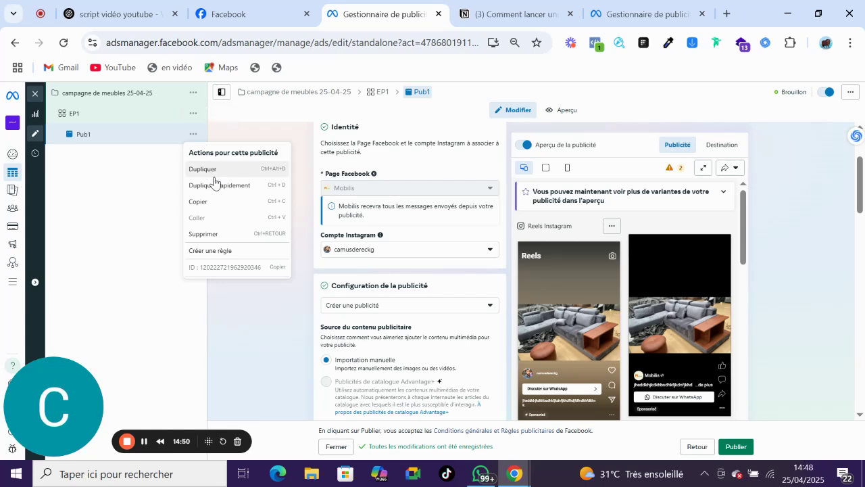
pyautogui.click(216, 183)
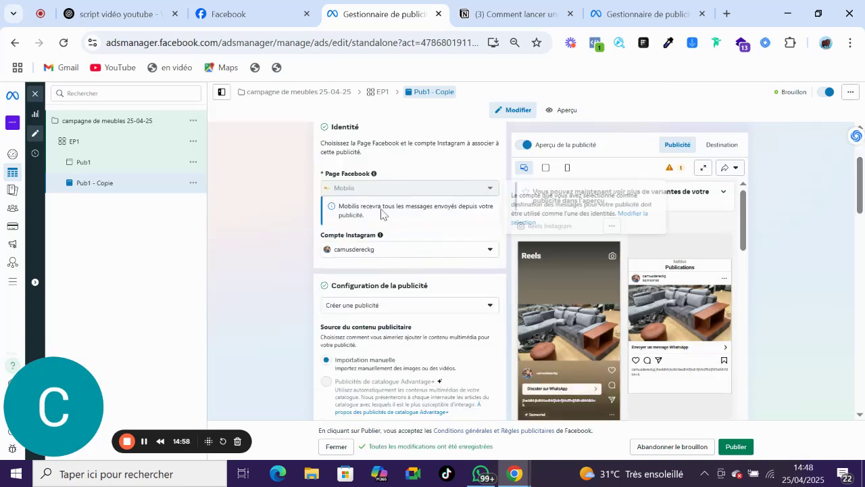
pyautogui.moveTo(861, 186); pyautogui.dragTo(859, 153)
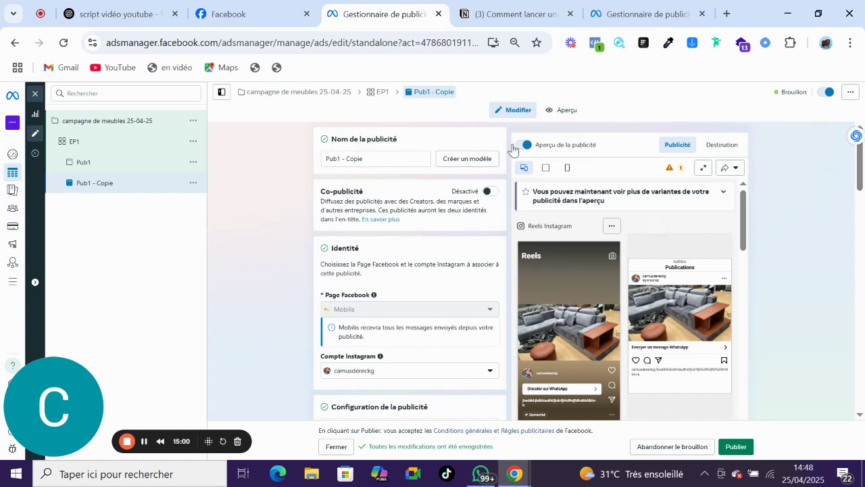
pyautogui.tripleClick(354, 163)
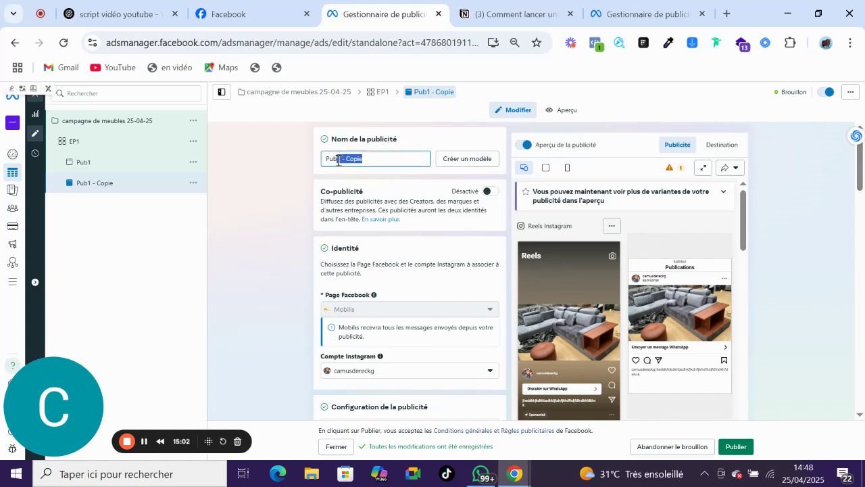
pyautogui.write('Pub2')
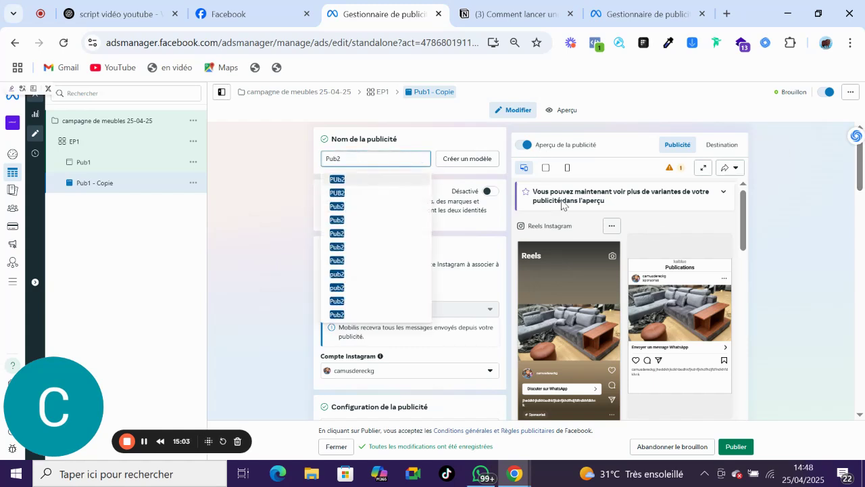
# Delete the image content copied into Pub2 and start configuring a video ad in its place.
pyautogui.moveTo(861, 174); pyautogui.dragTo(853, 262)
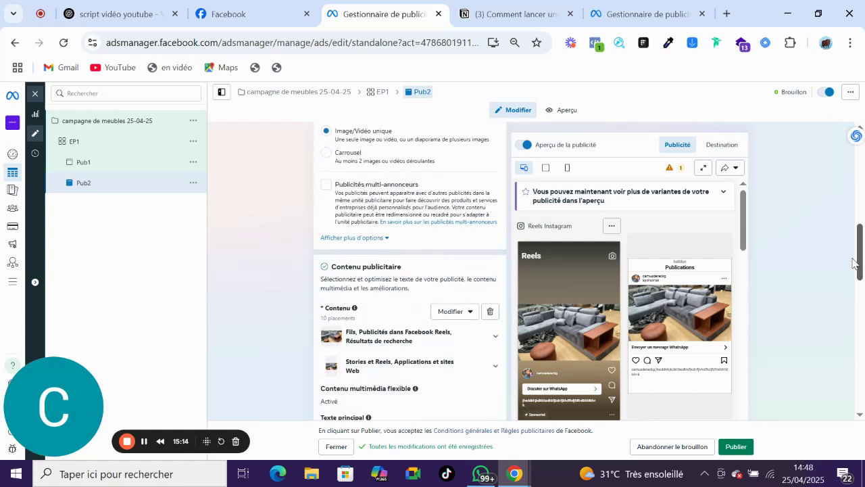
pyautogui.click(491, 312)
pyautogui.click(423, 311)
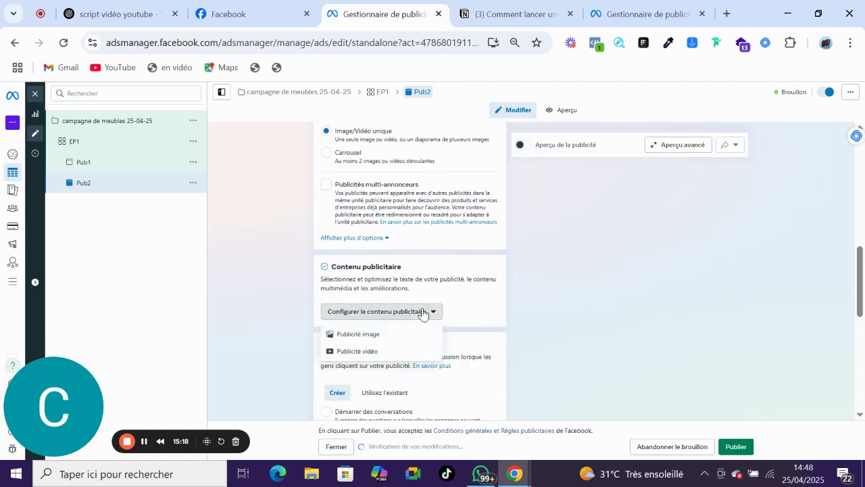
pyautogui.click(387, 351)
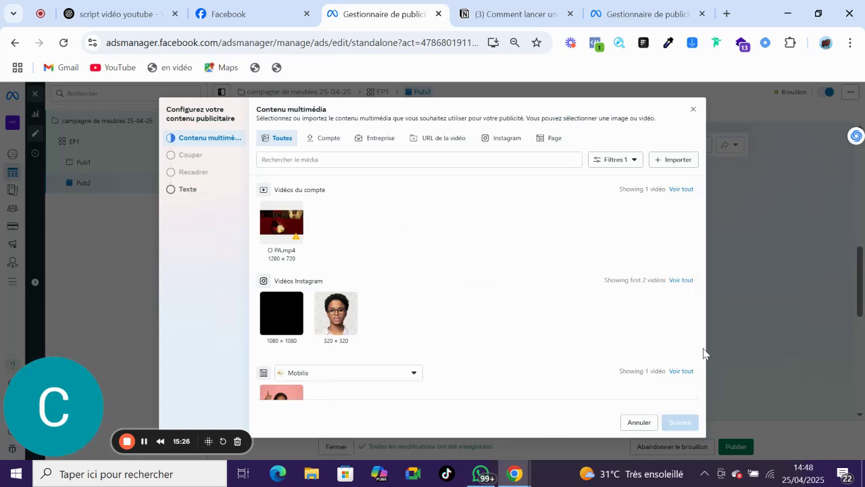
# Use the Mobilis page's video for Pub2, skip trimming, keep the existing crop, text and WhatsApp call-to-action, and finish the ad content.
pyautogui.scroll(-2, 402, 388)
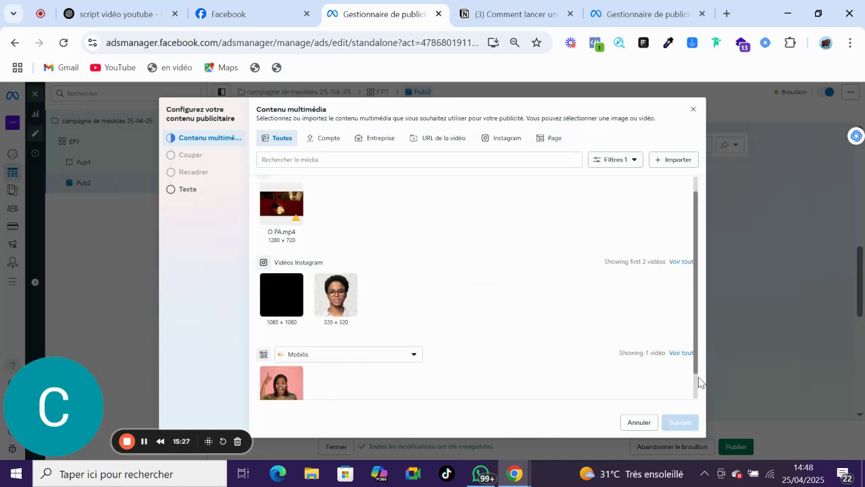
pyautogui.click(280, 380)
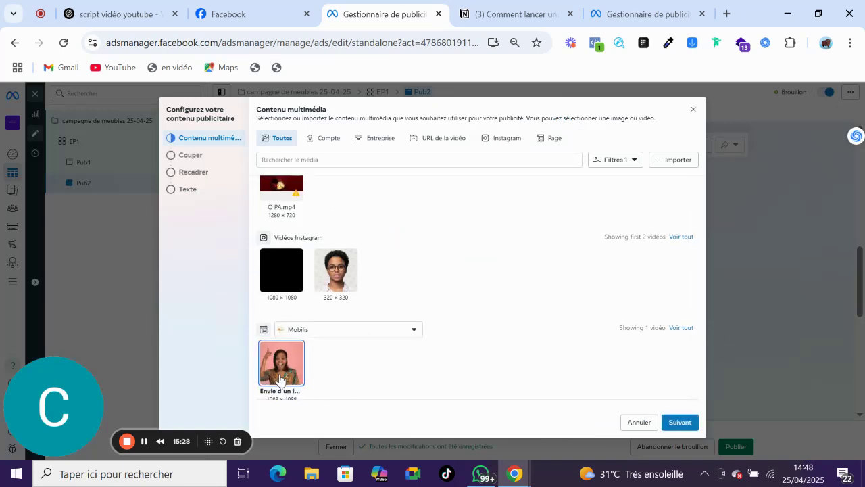
pyautogui.click(676, 424)
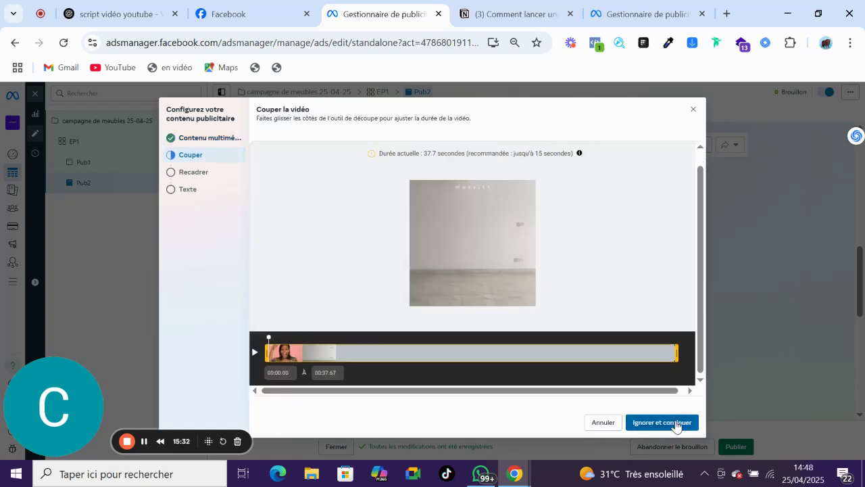
pyautogui.click(684, 422)
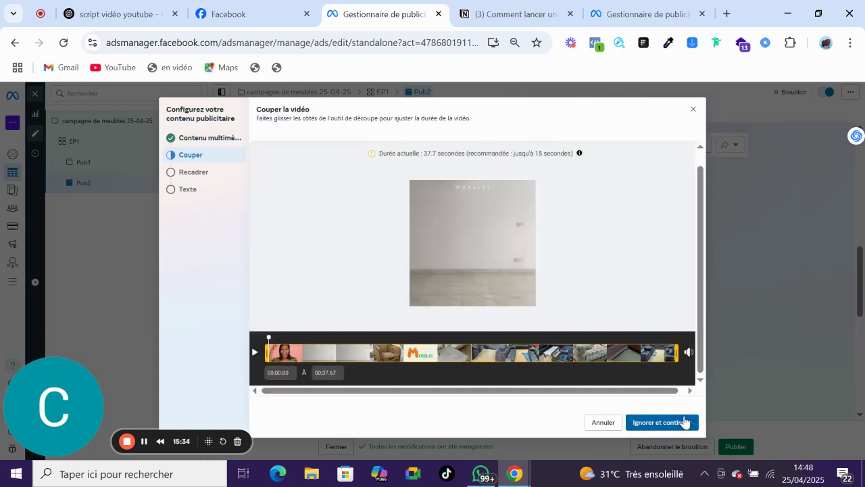
pyautogui.click(684, 422)
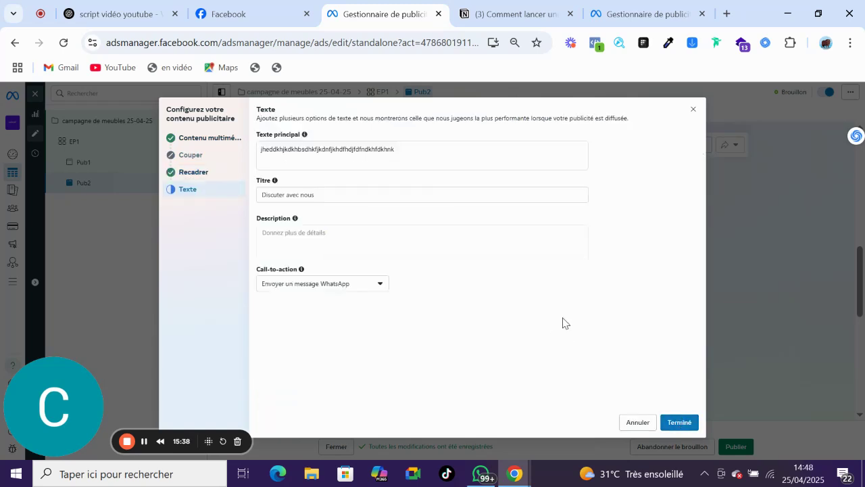
pyautogui.click(684, 424)
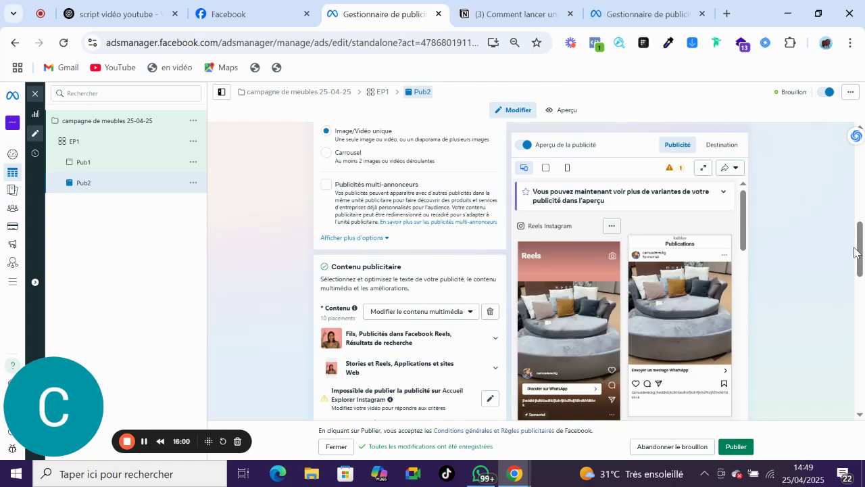
pyautogui.moveTo(860, 254)
pyautogui.mouseDown()
pyautogui.moveTo(862, 296)
pyautogui.moveTo(861, 267)
pyautogui.mouseUp()
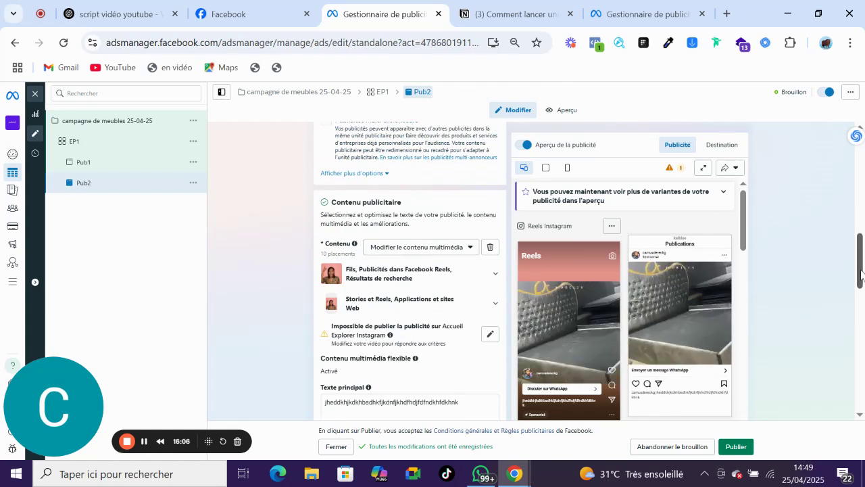
pyautogui.moveTo(861, 275); pyautogui.dragTo(861, 267)
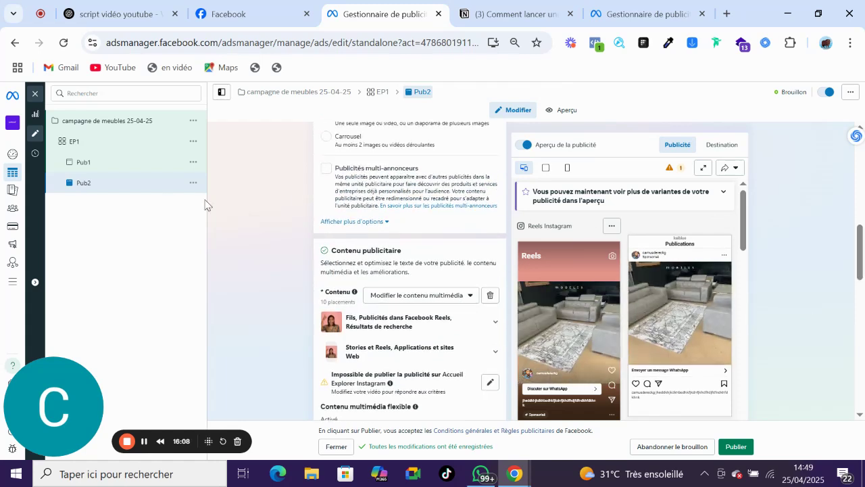
# Quickly duplicate the ad set EP1 with its two ads and rename the copy as EP2.
pyautogui.click(193, 143)
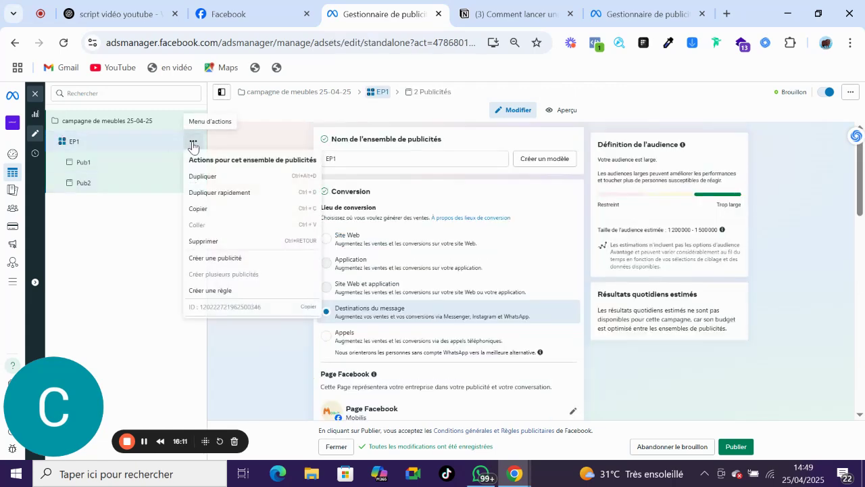
pyautogui.click(244, 193)
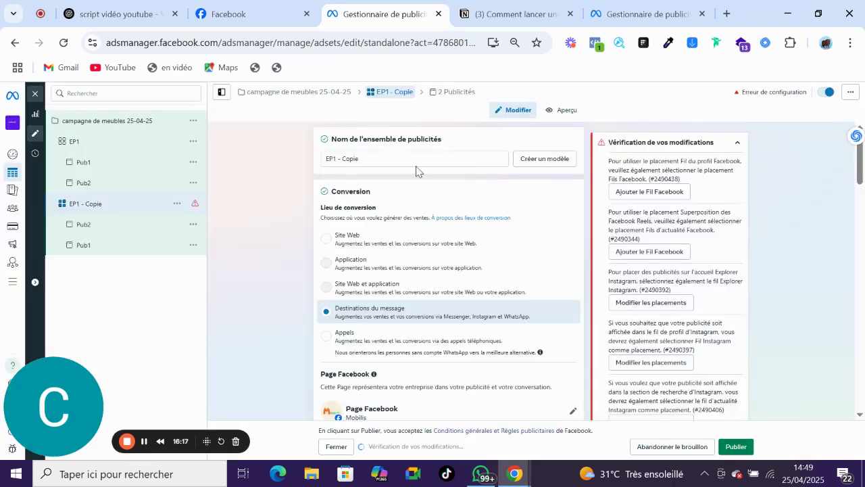
pyautogui.moveTo(361, 158); pyautogui.dragTo(328, 159)
pyautogui.click(334, 157)
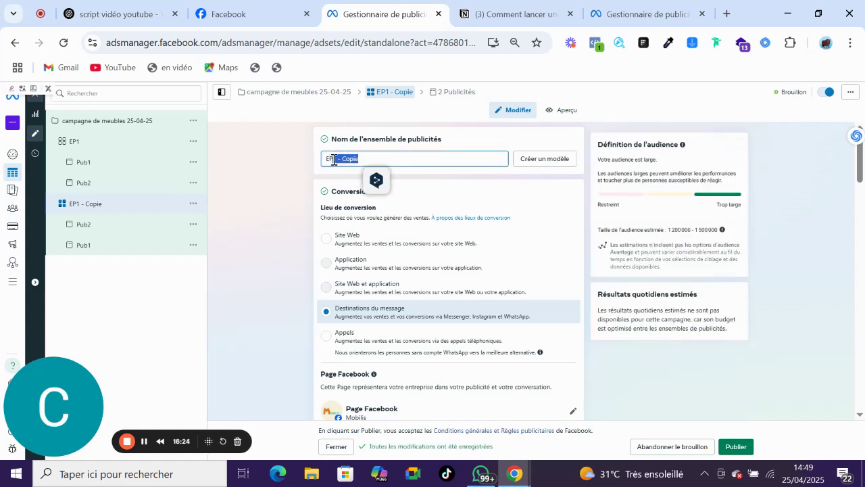
pyautogui.write('2')
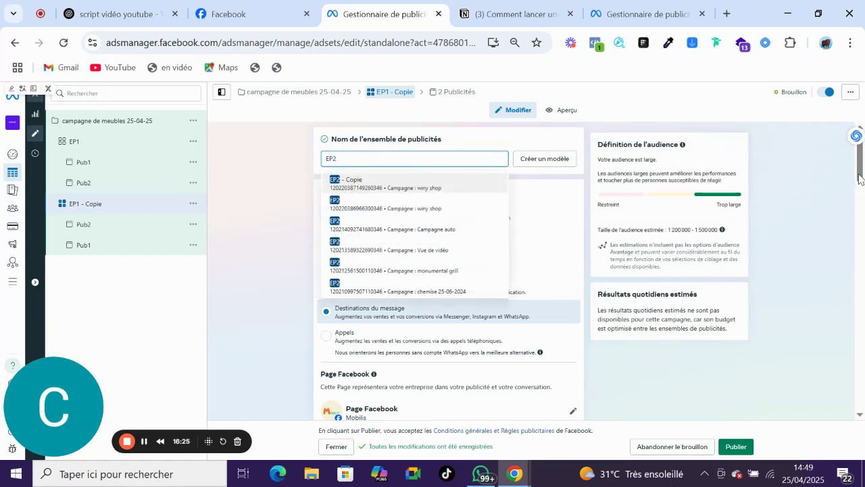
# Remove the interests Home improvement (home & garden) and Furniture (home furnishings) from EP2's detailed targeting.
pyautogui.moveTo(860, 178); pyautogui.dragTo(861, 385)
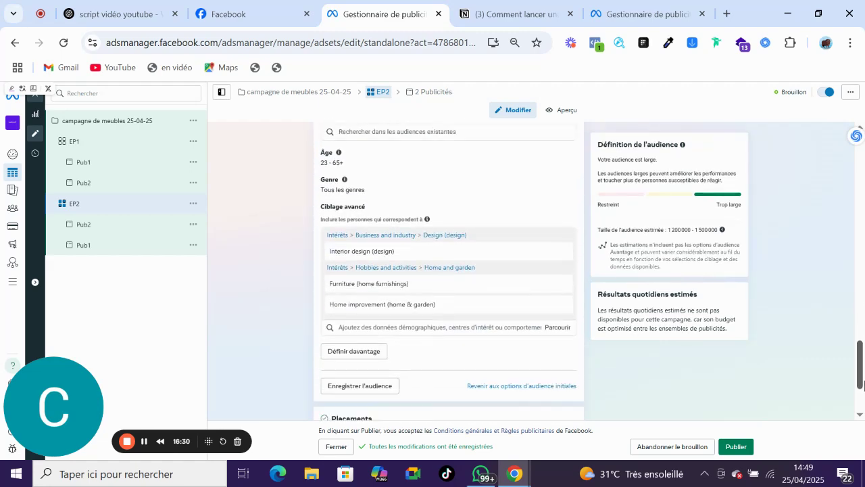
pyautogui.click(561, 305)
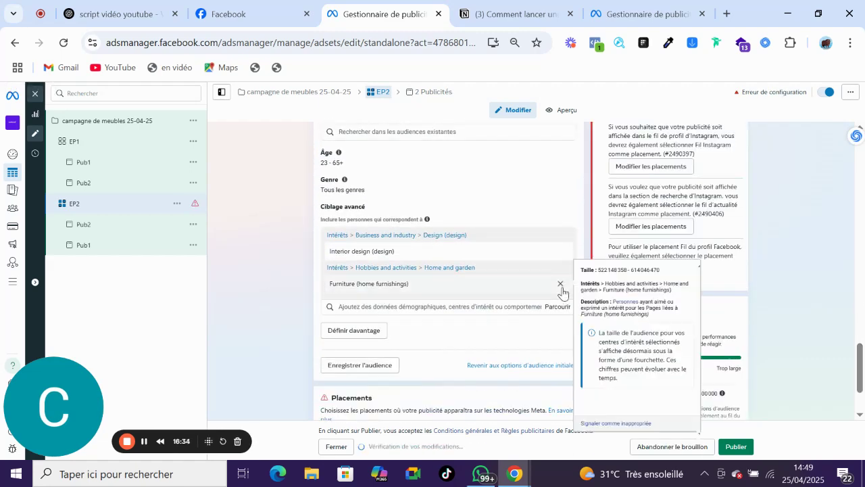
pyautogui.click(560, 284)
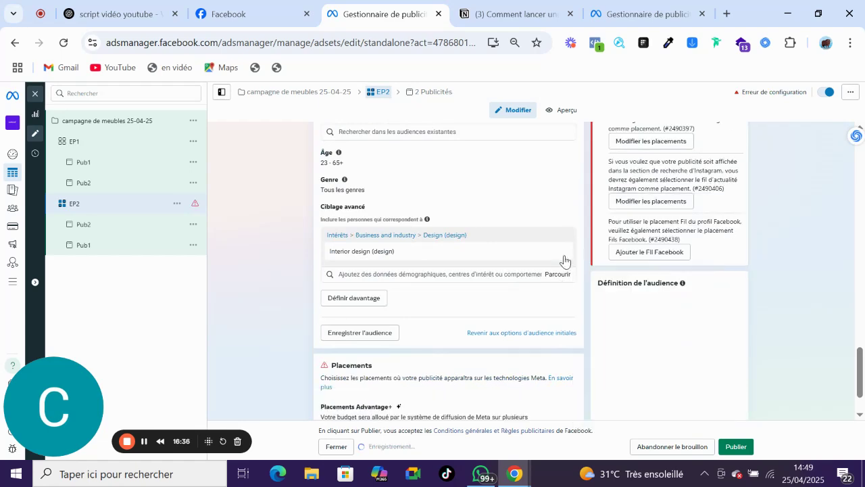
# Add the interests Habitat (maison et jardin), Domicile (maison et jardin) and Maison (immobilier) to EP2's targeting, and remove Interior design (design).
pyautogui.click(495, 277)
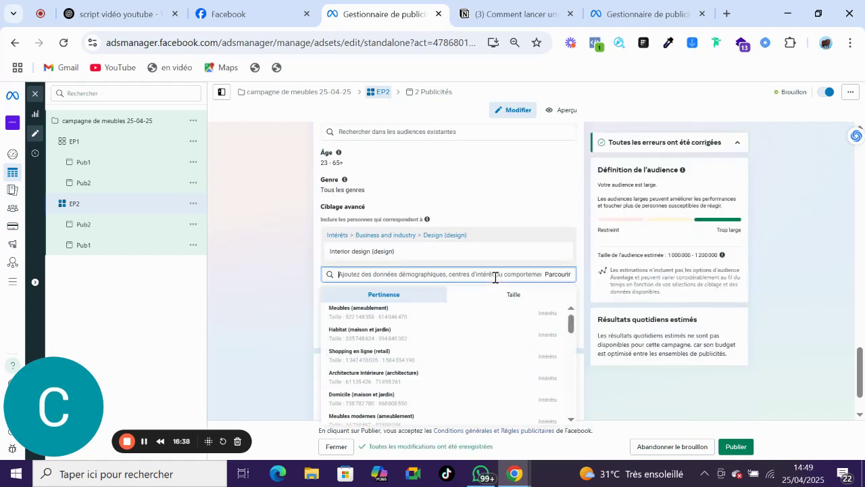
pyautogui.click(423, 331)
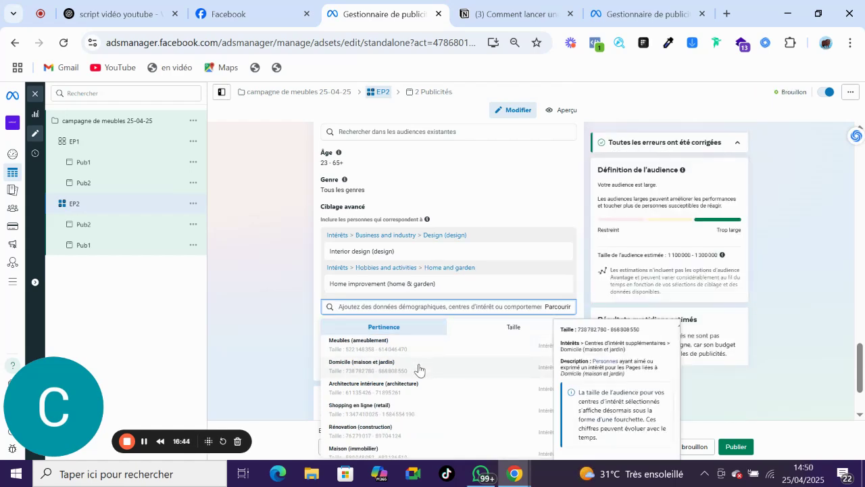
pyautogui.click(418, 369)
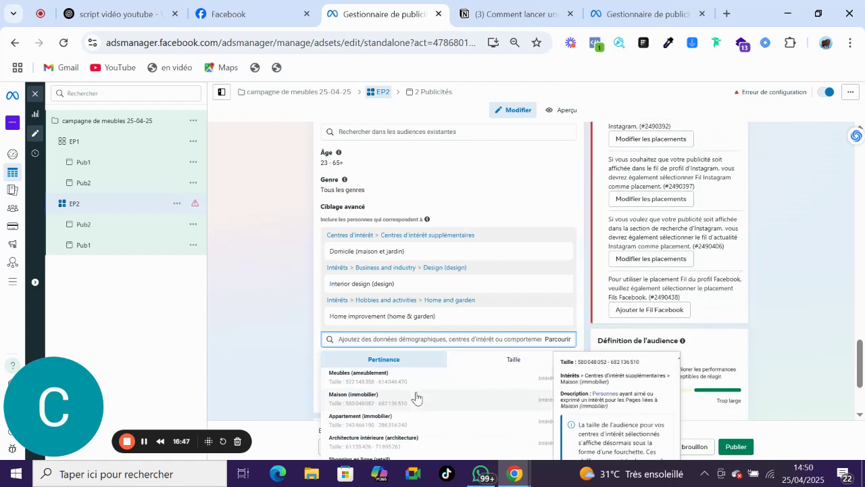
pyautogui.click(416, 397)
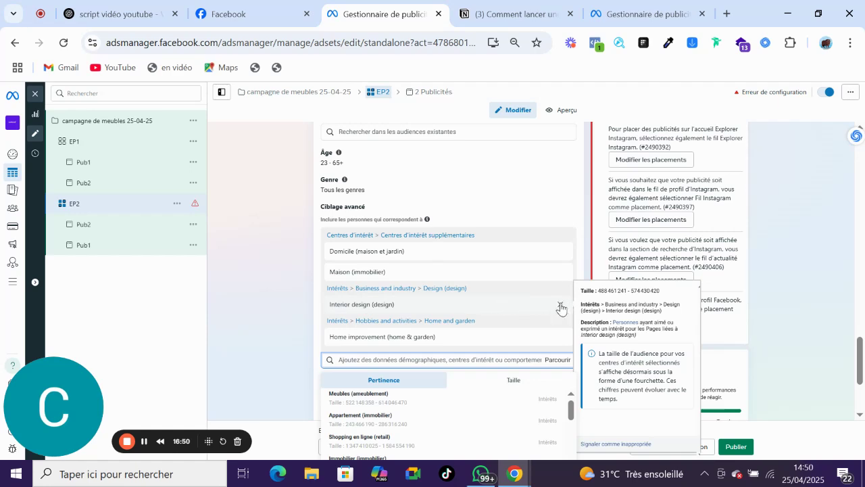
pyautogui.click(561, 306)
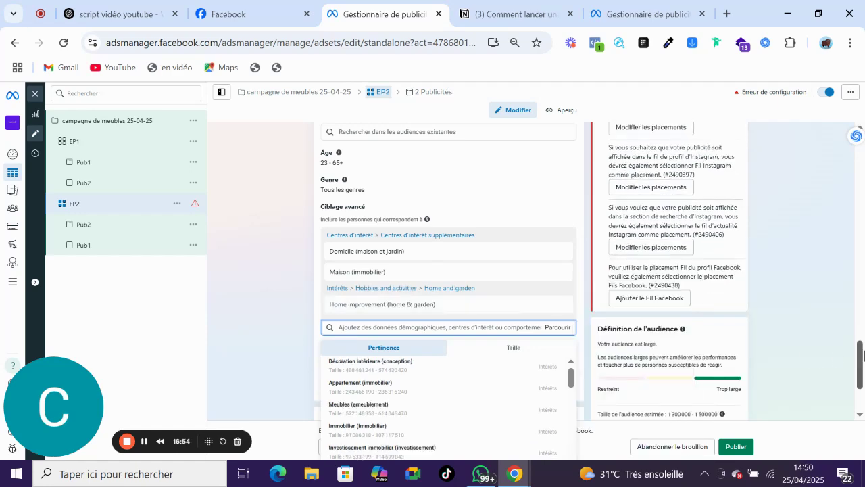
pyautogui.moveTo(863, 358); pyautogui.dragTo(863, 394)
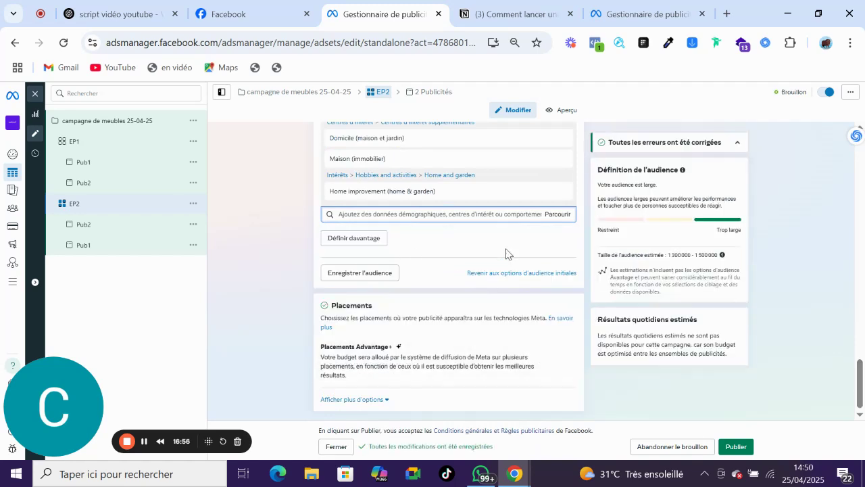
# Review the campaign structure, going through the campaign level, the ad set EP1 and its ads.
pyautogui.click(141, 126)
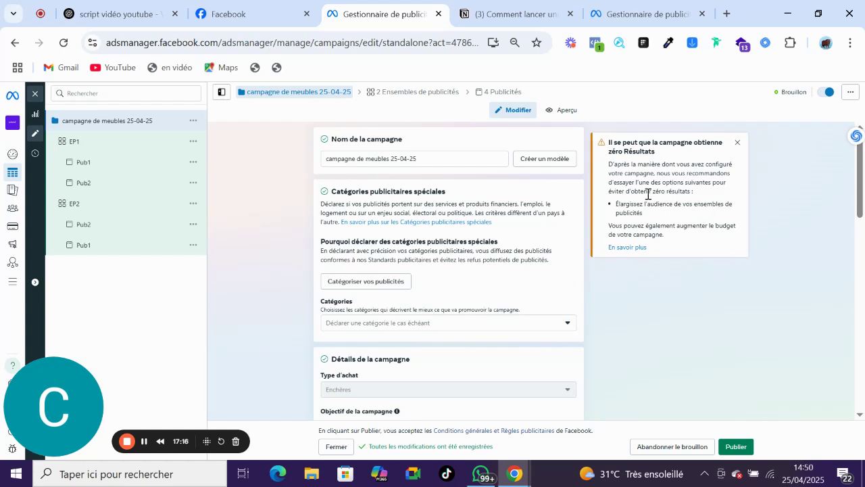
pyautogui.click(106, 146)
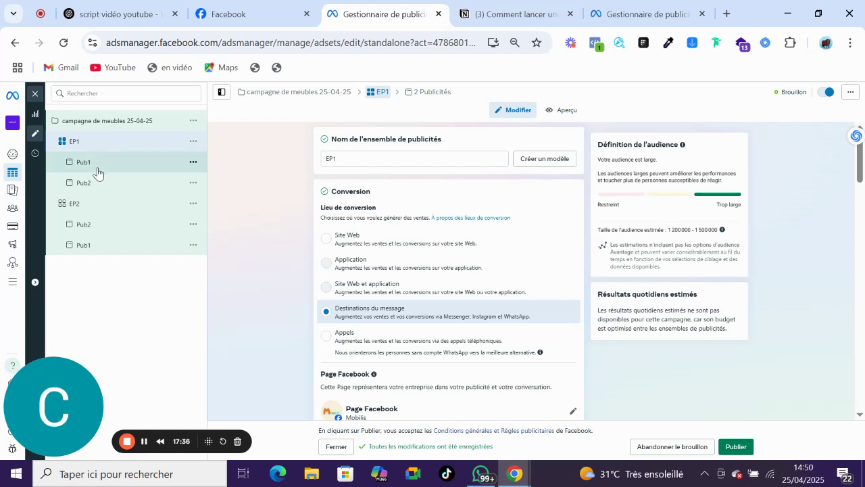
pyautogui.click(97, 172)
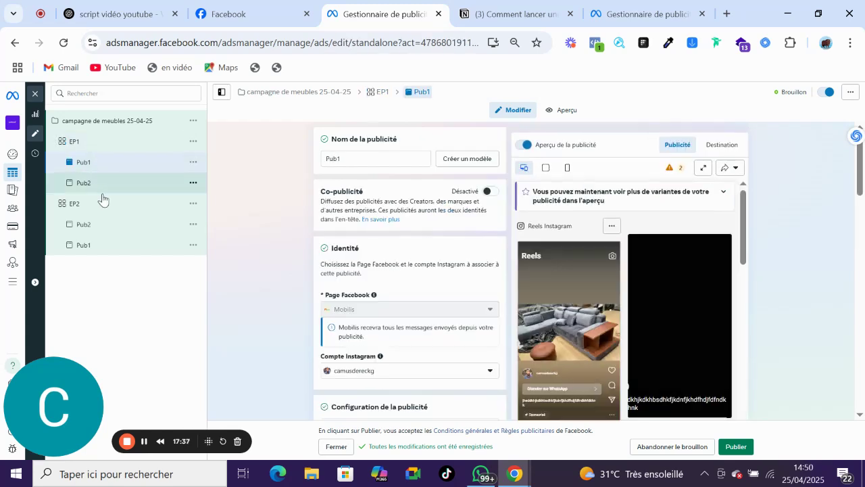
pyautogui.click(106, 192)
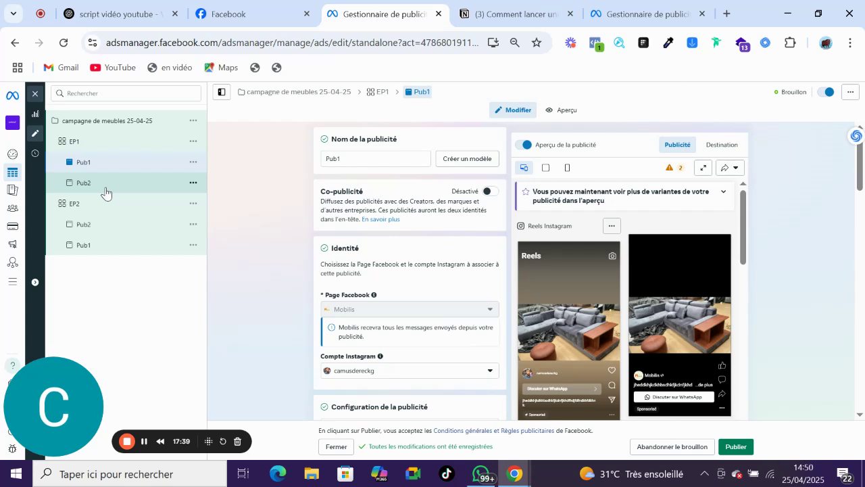